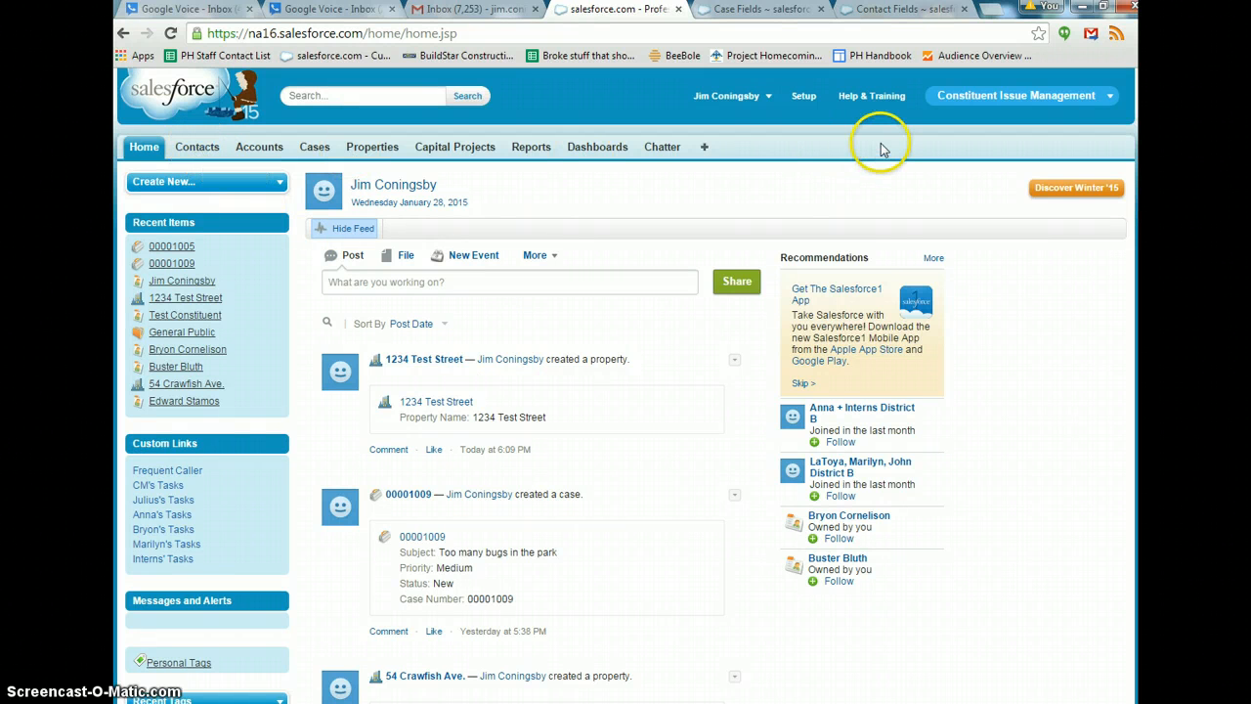
# Start a new contact record and enter the contact's first and last name
pyautogui.click(1033, 101)
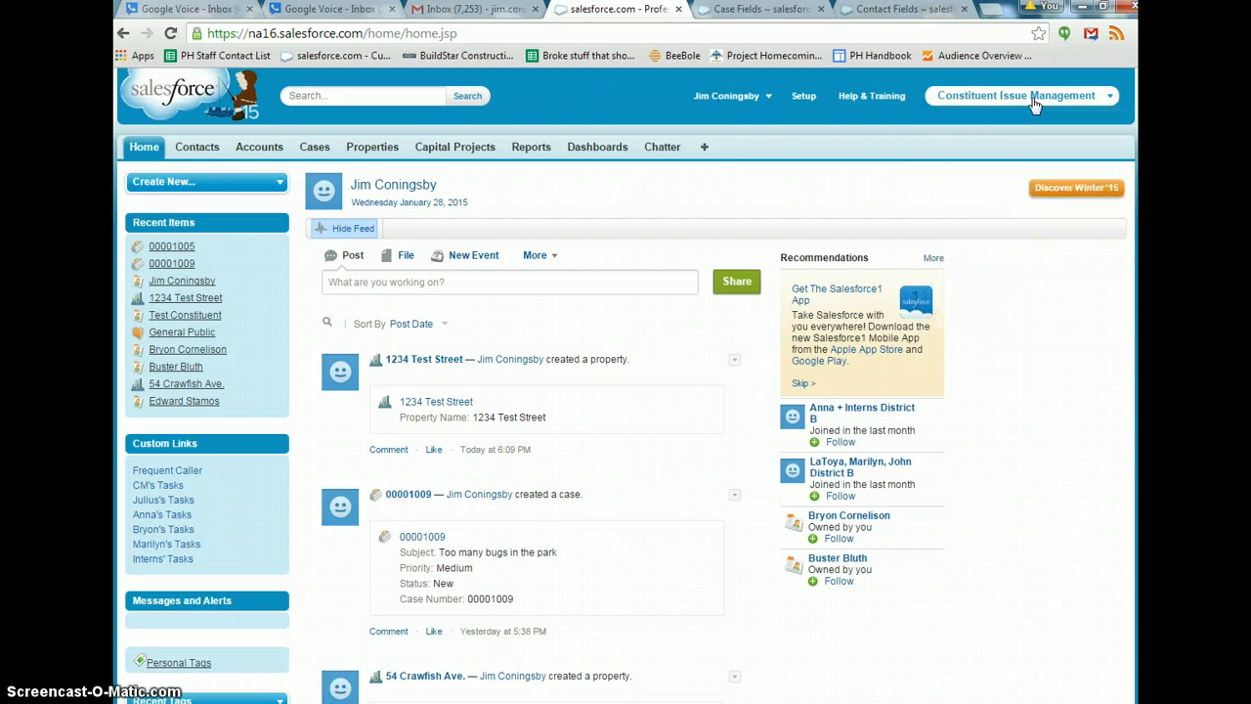
pyautogui.click(200, 152)
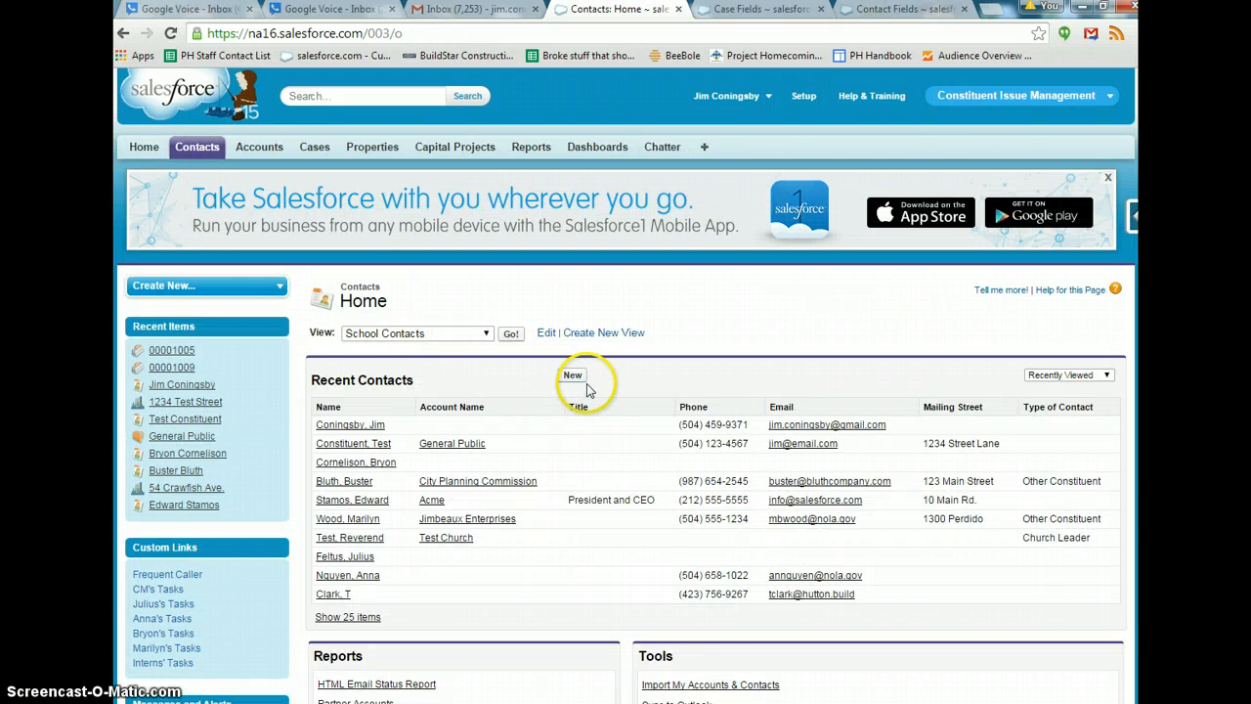
pyautogui.click(572, 377)
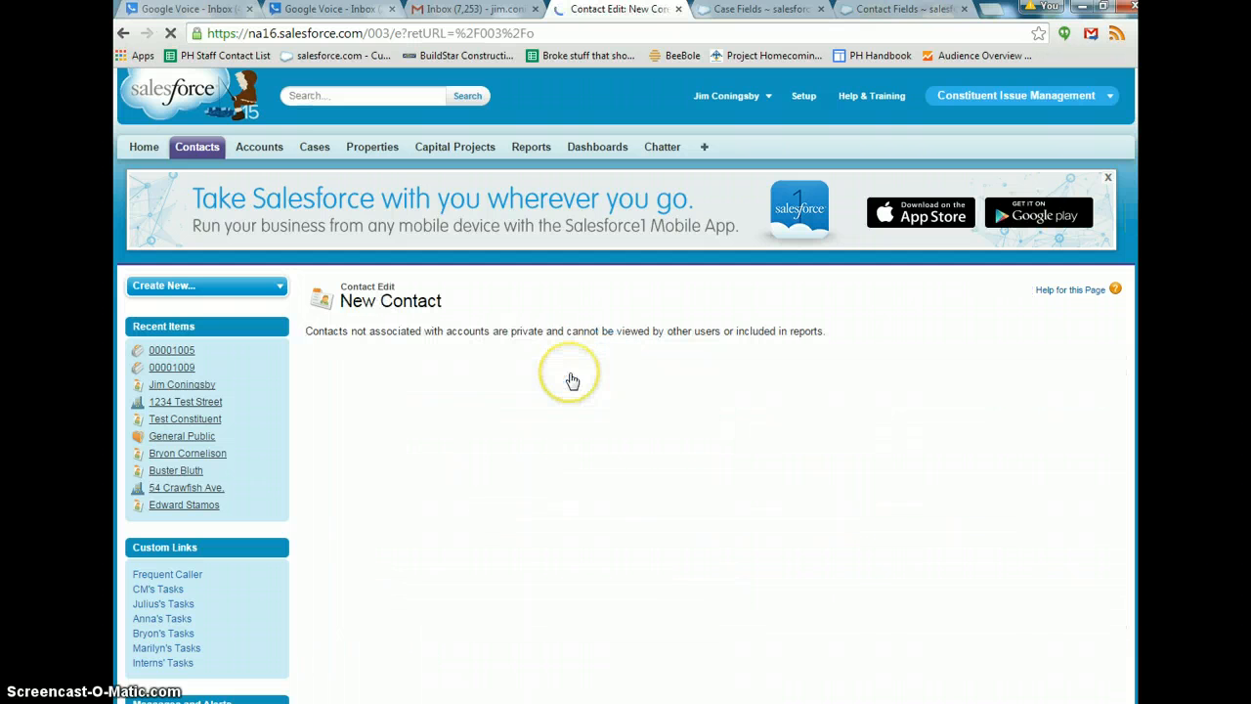
pyautogui.scroll(-2, 546, 428)
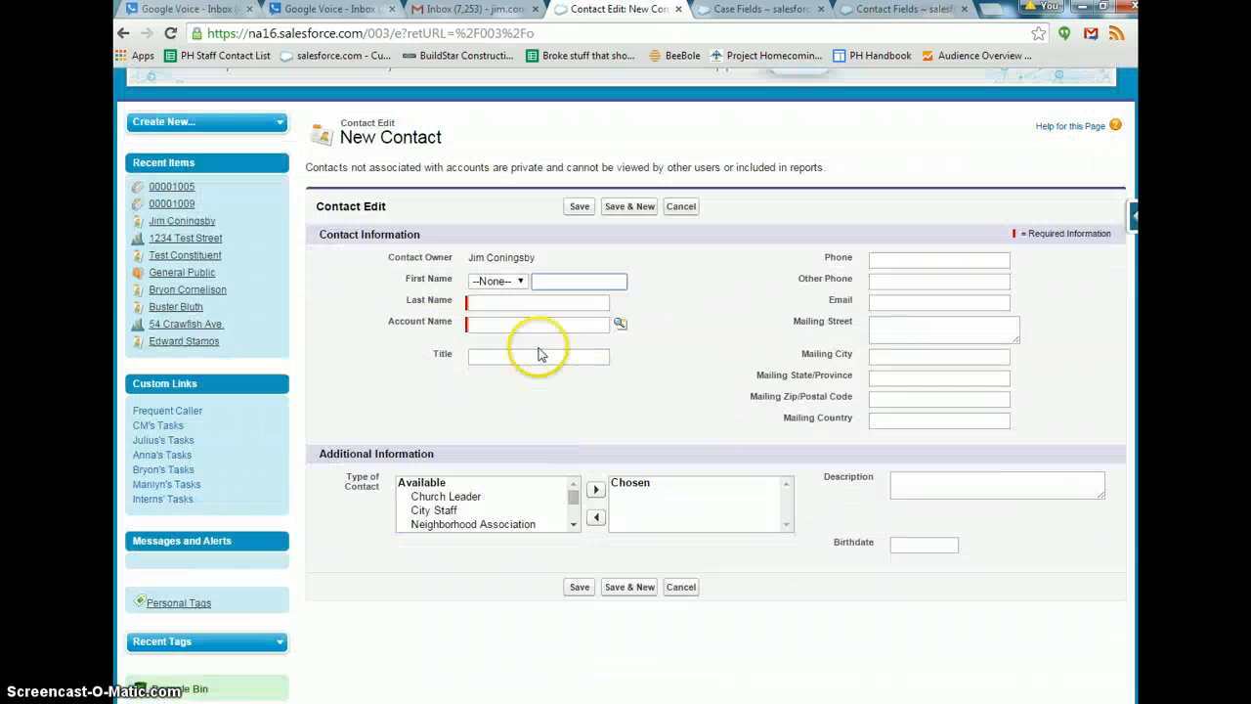
pyautogui.click(550, 281)
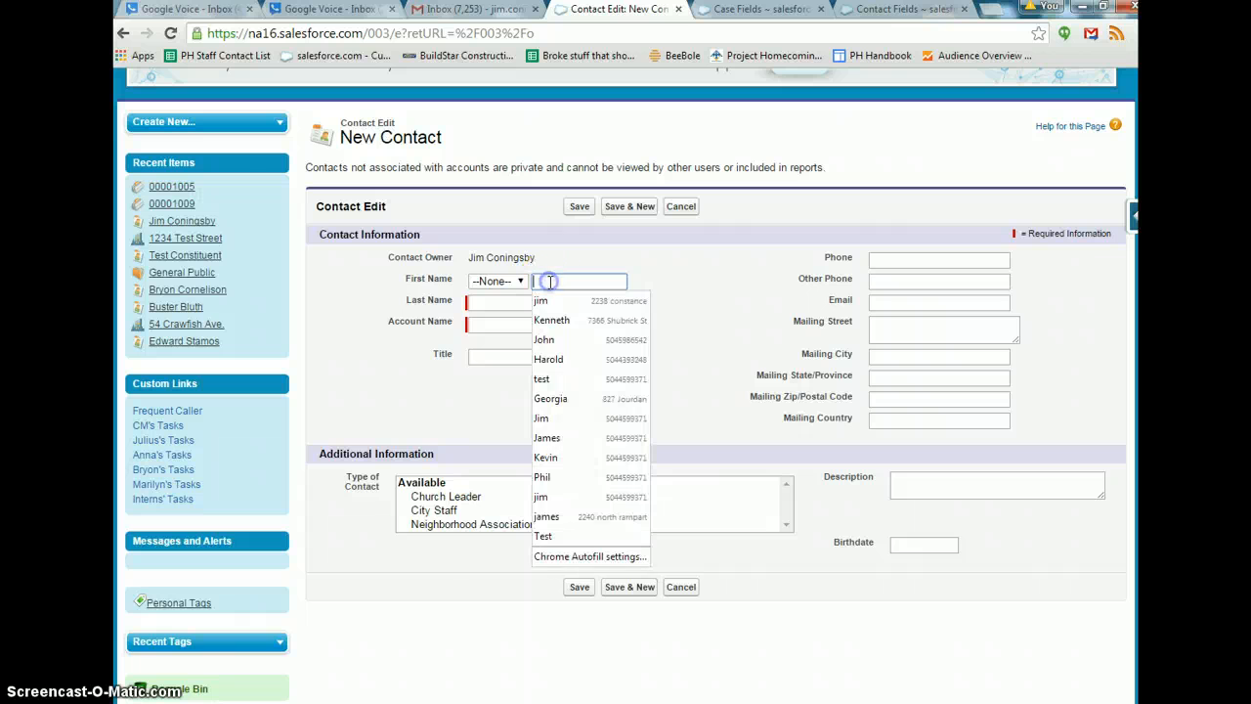
pyautogui.write('Jim')
pyautogui.press('Tab')
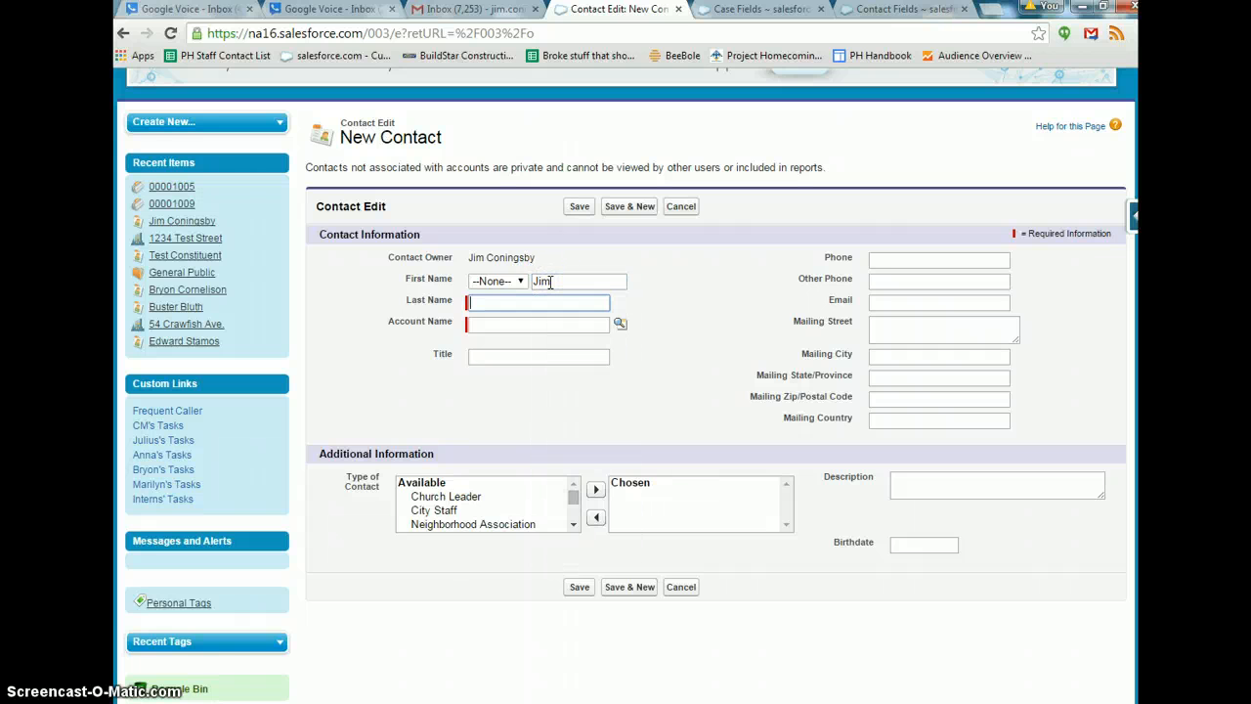
pyautogui.write('Test')
pyautogui.press('Tab')
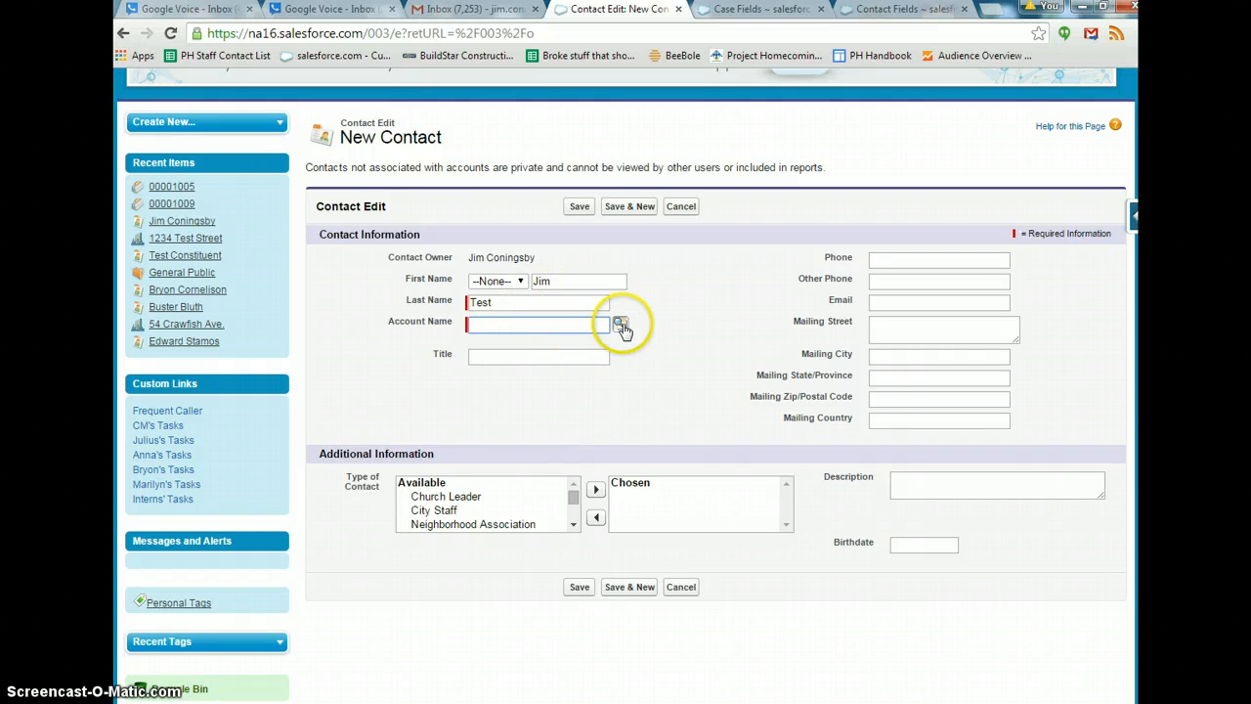
# Look up the General Public account and assign it as the new contact's account name
pyautogui.click(622, 327)
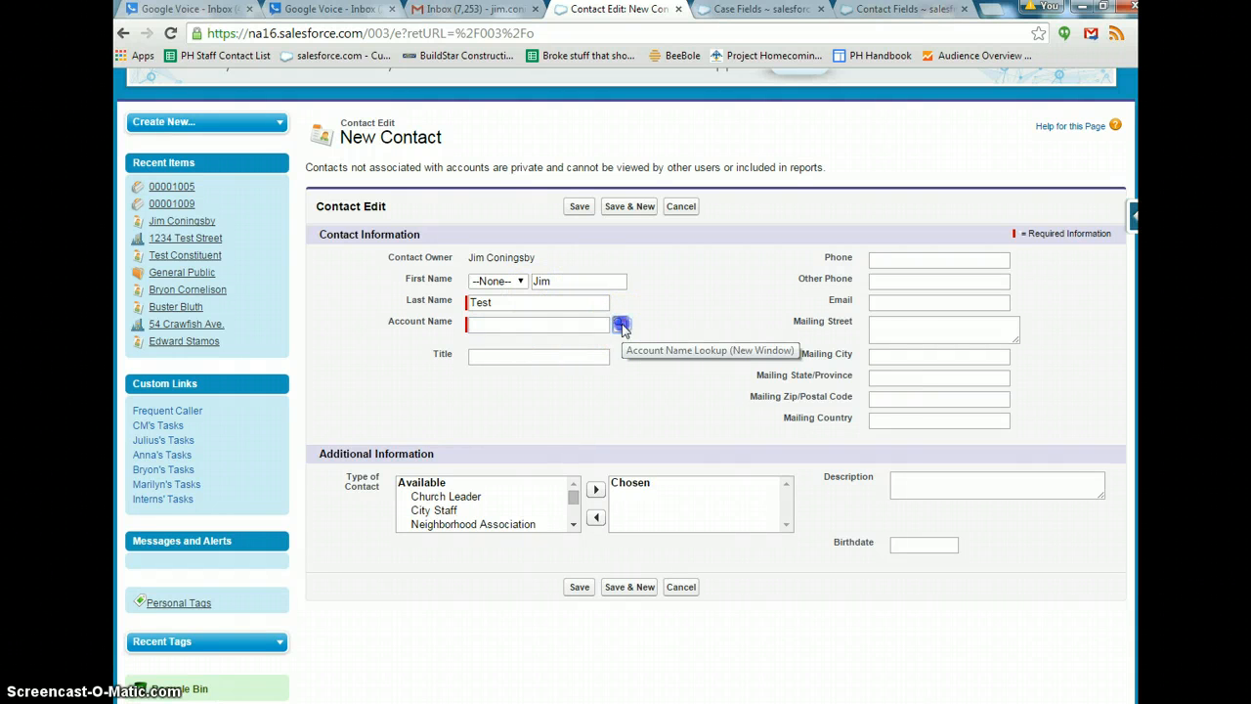
pyautogui.moveTo(643, 336); pyautogui.dragTo(646, 330)
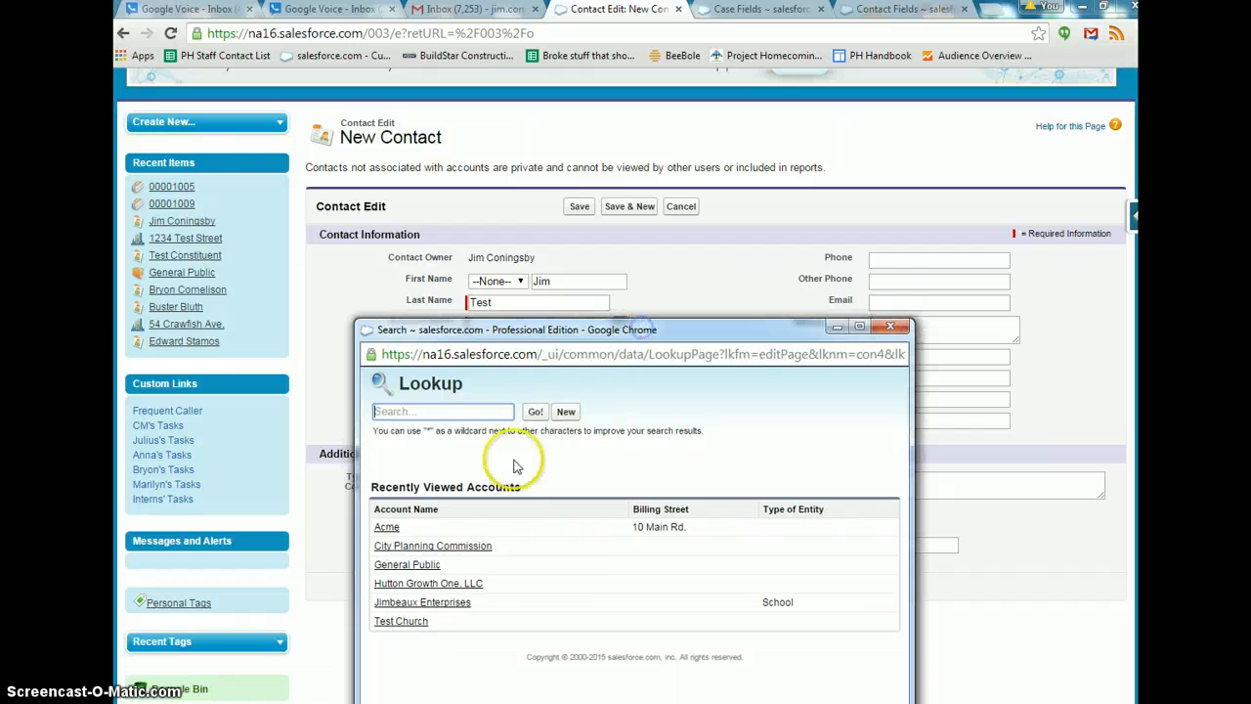
pyautogui.click(398, 408)
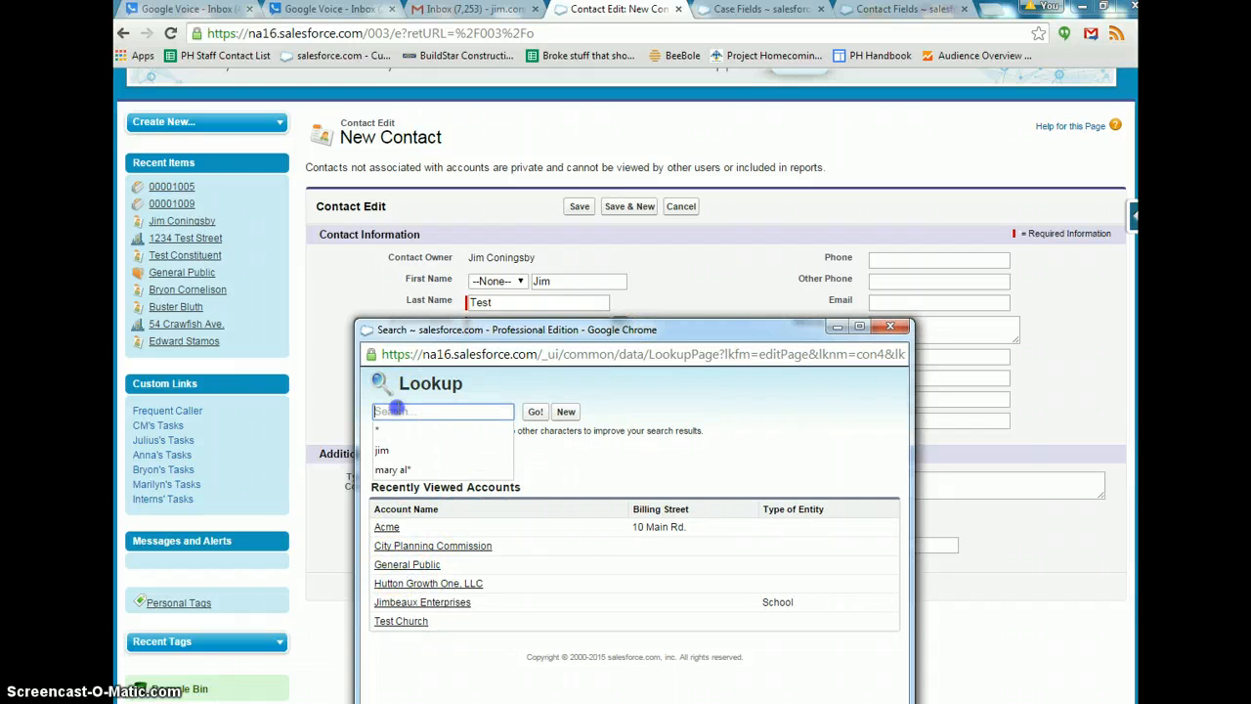
pyautogui.write('General Public')
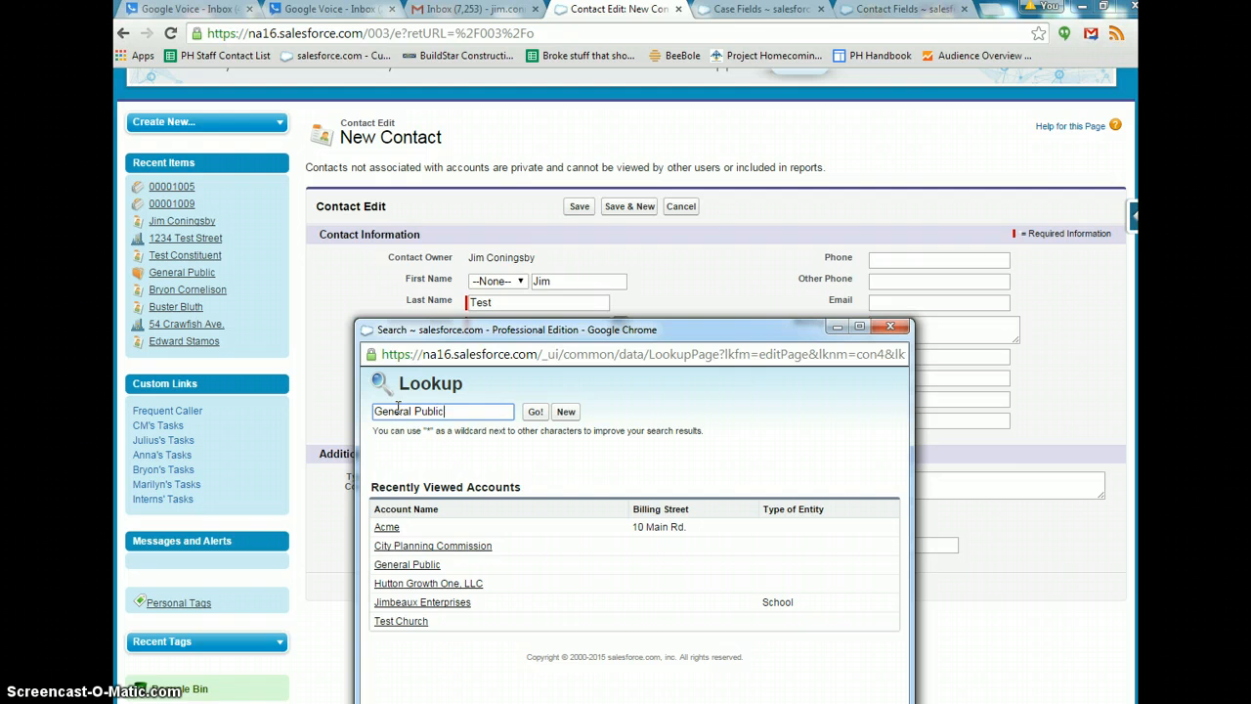
pyautogui.click(535, 411)
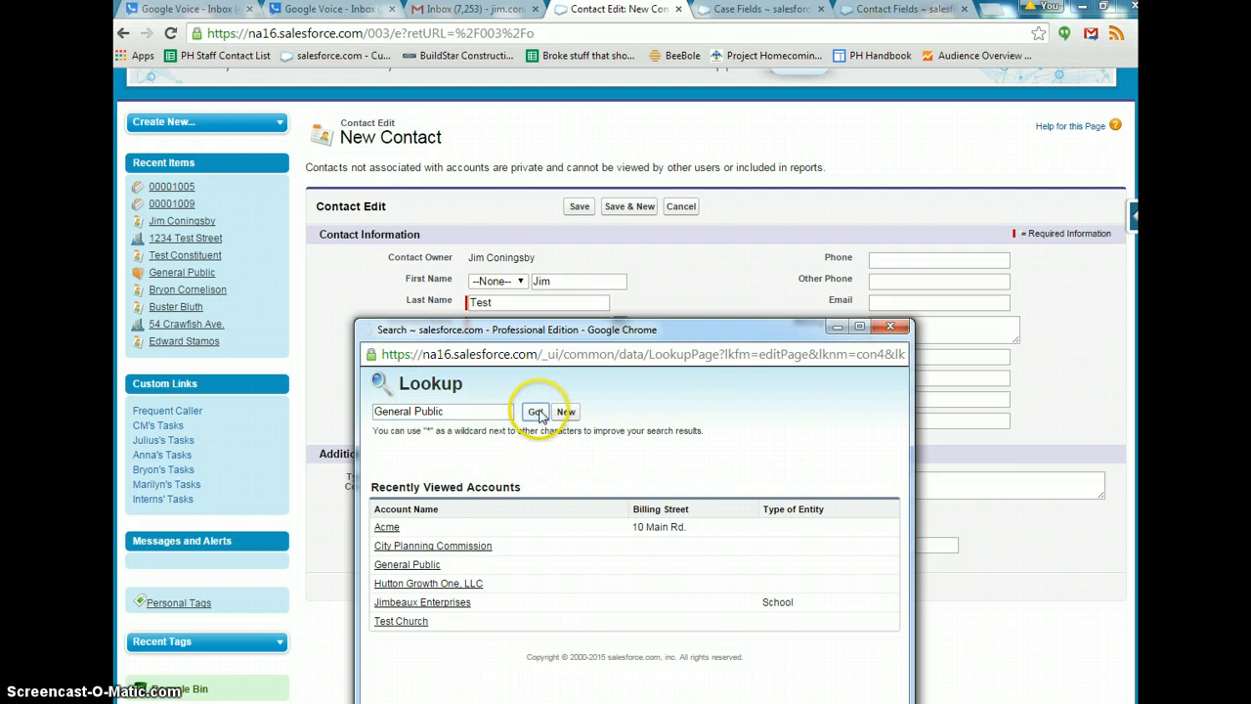
pyautogui.click(389, 541)
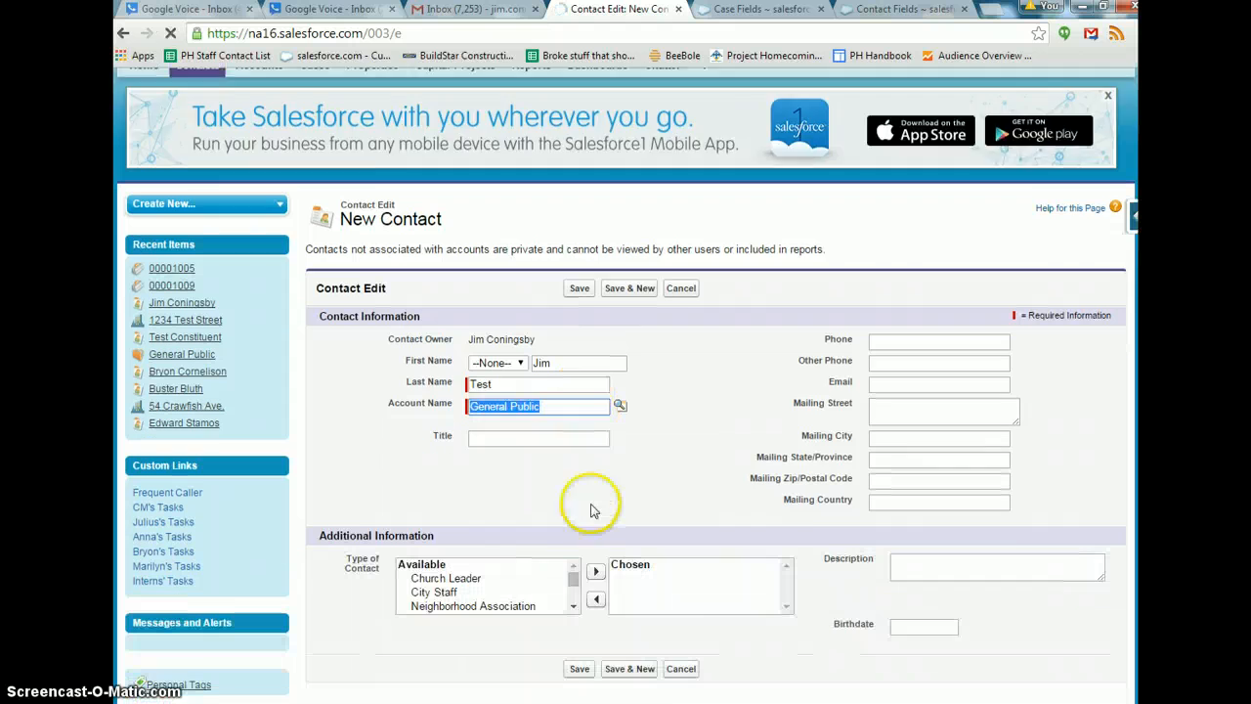
# Fill in the contact's phone number, other phone number and e-mail address
pyautogui.scroll(-2, 580, 502)
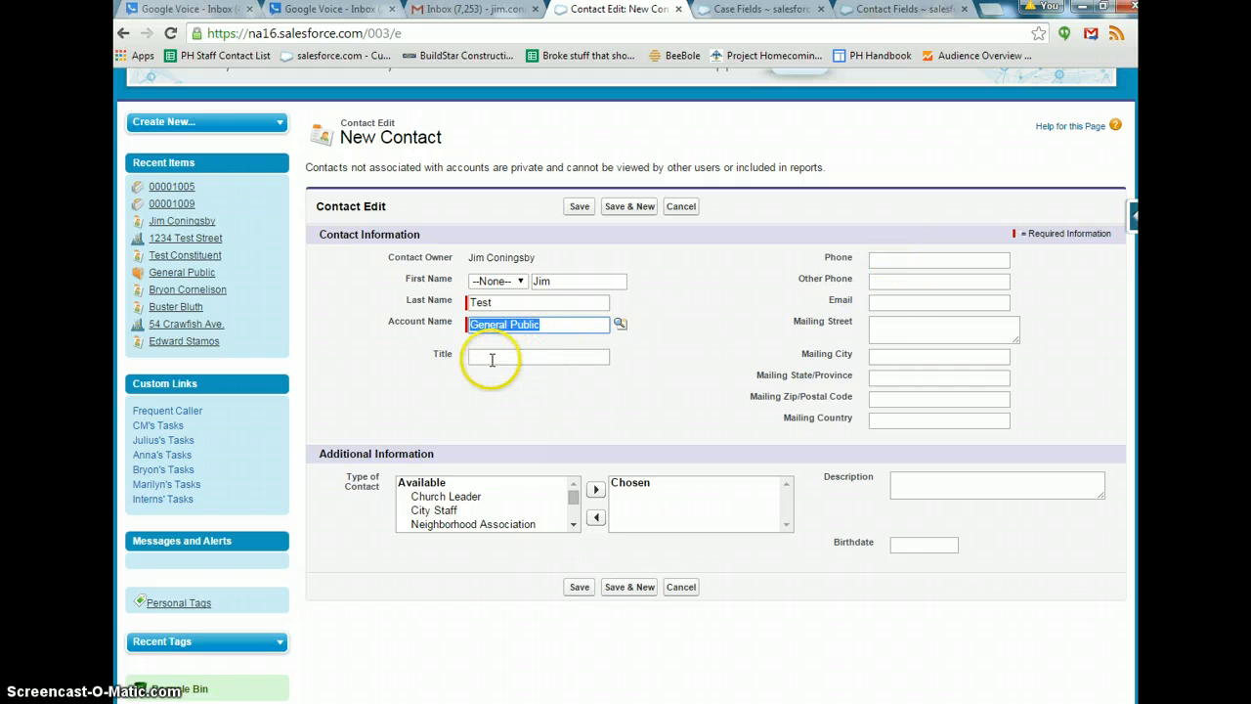
pyautogui.click(905, 259)
pyautogui.write('50')
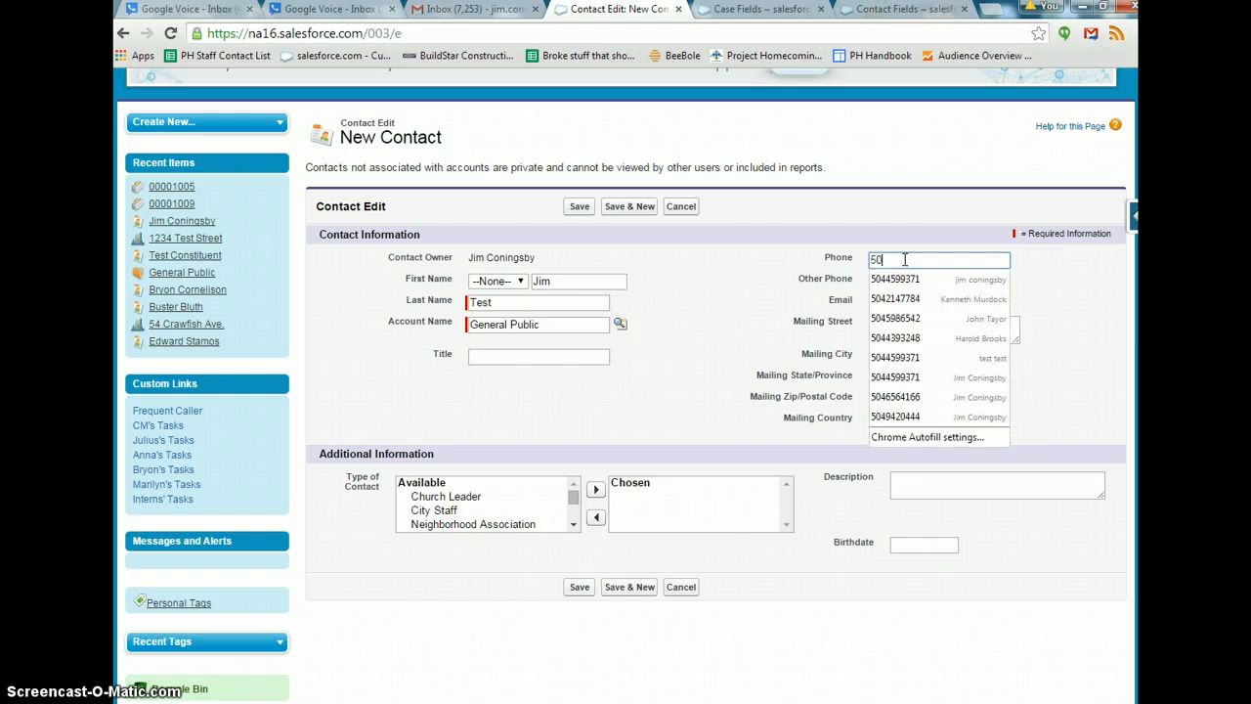
pyautogui.write('41234567')
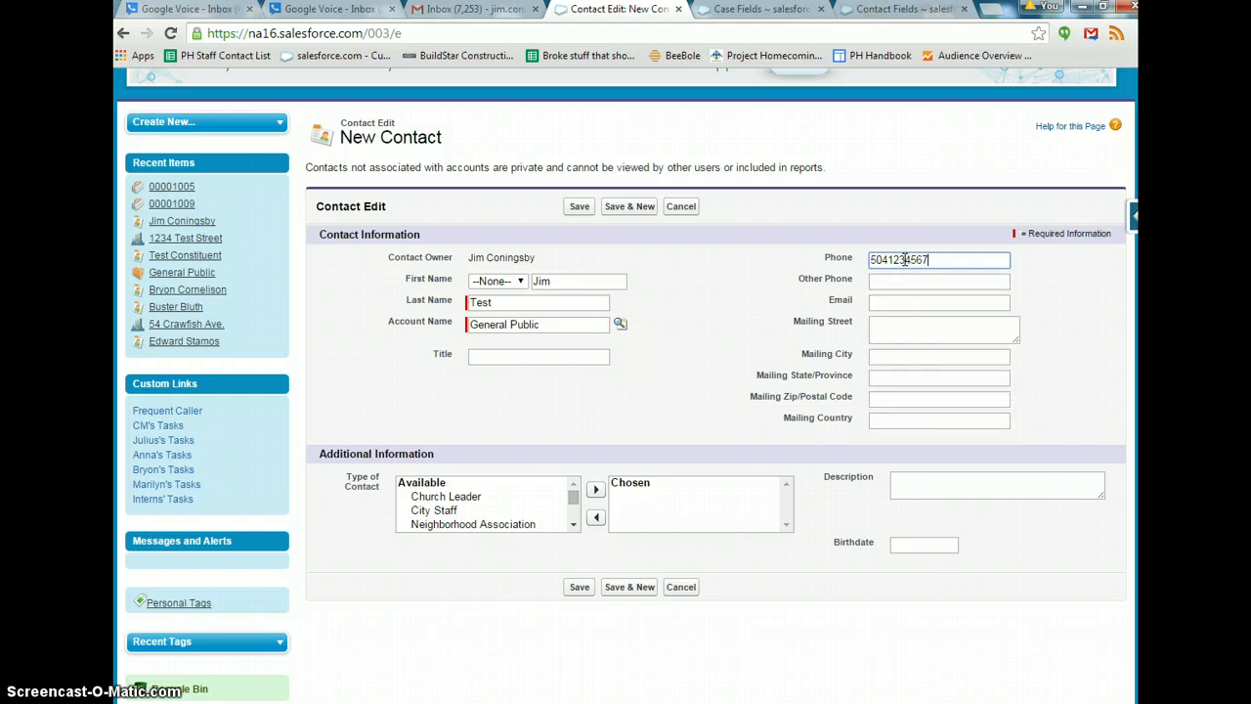
pyautogui.press('Tab')
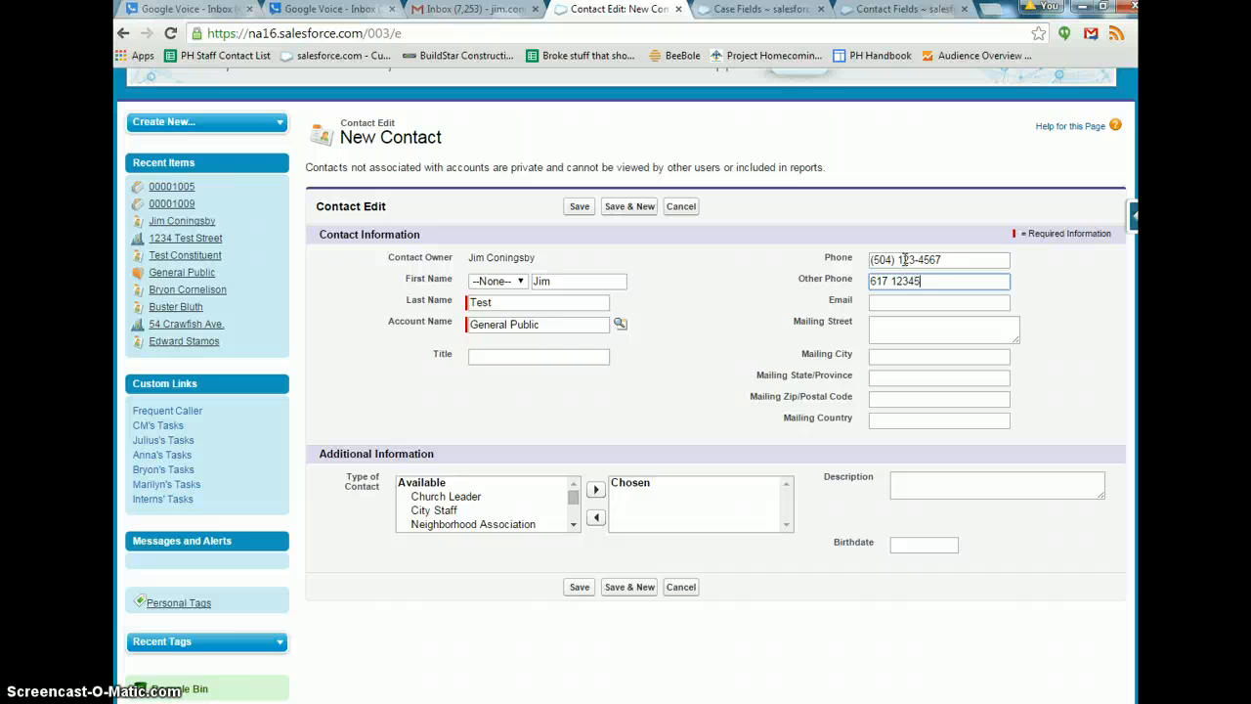
pyautogui.press('Tab')
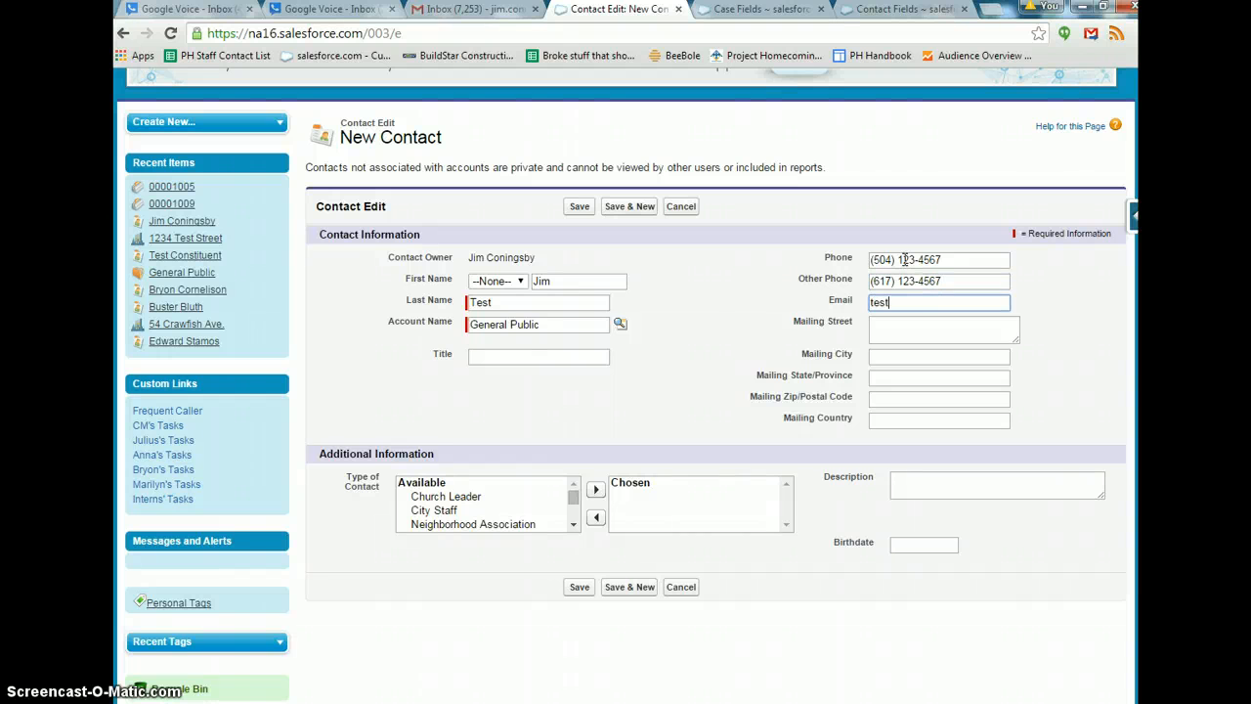
pyautogui.press('Tab')
# Fill in the contact's mailing street, city, state and zip code, leaving the country blank
pyautogui.write('1234')
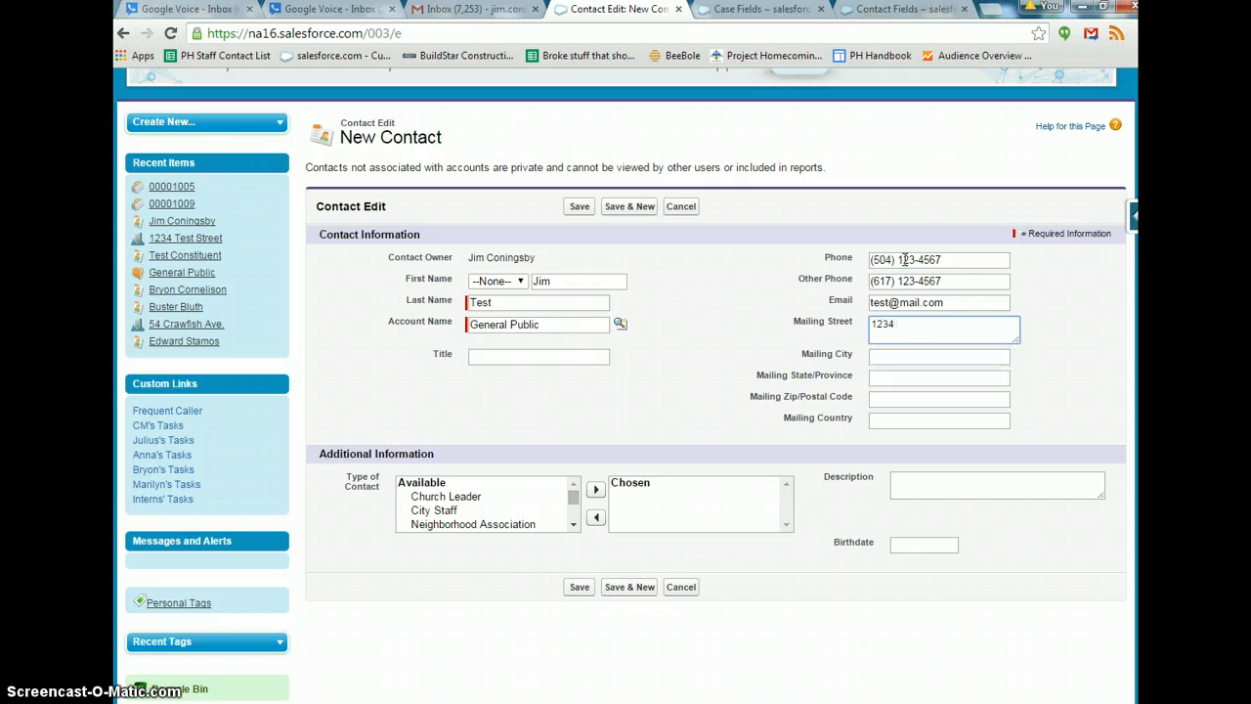
pyautogui.write(' Fantasy Street')
pyautogui.press('Tab')
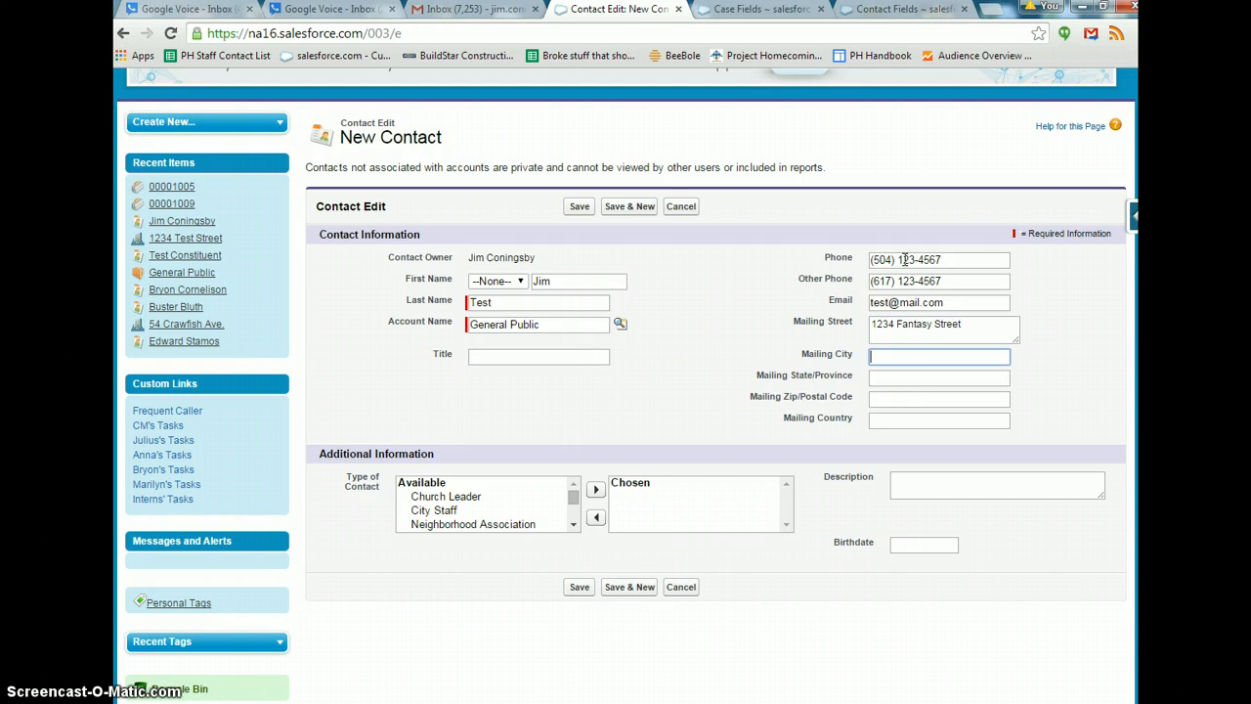
pyautogui.write('New Orleans')
pyautogui.press('Tab')
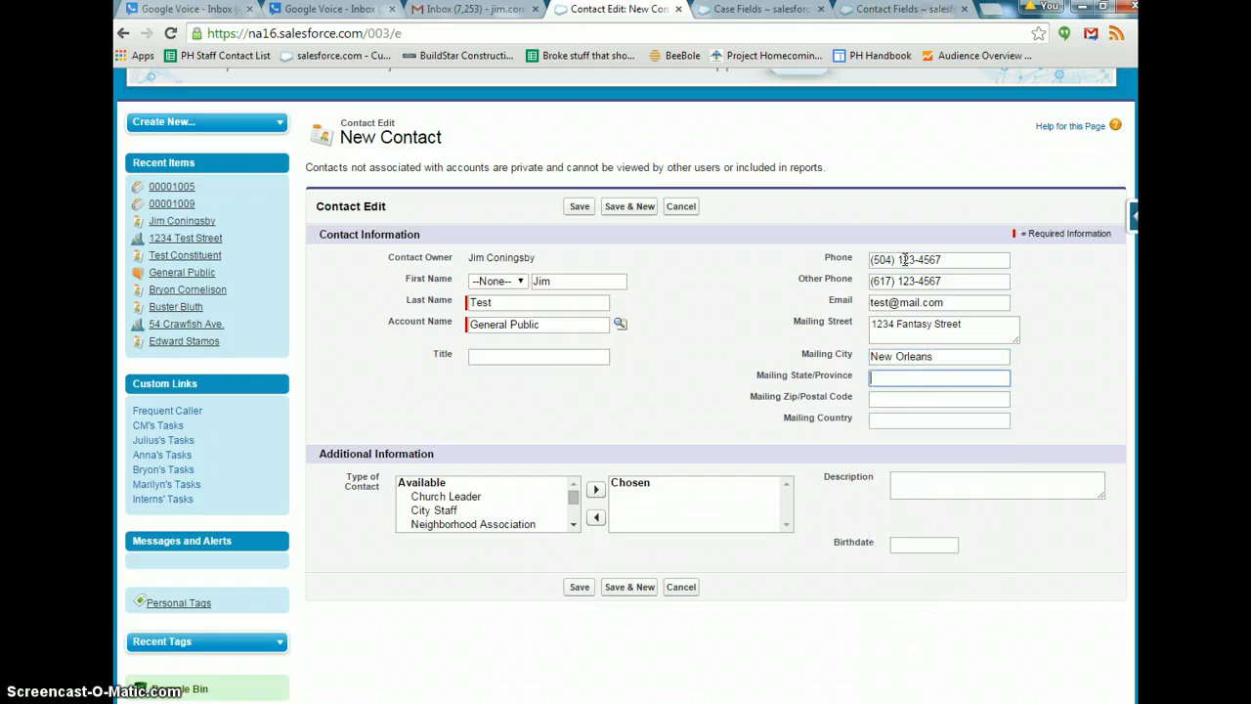
pyautogui.write('LA')
pyautogui.press('Tab')
pyautogui.write('70117')
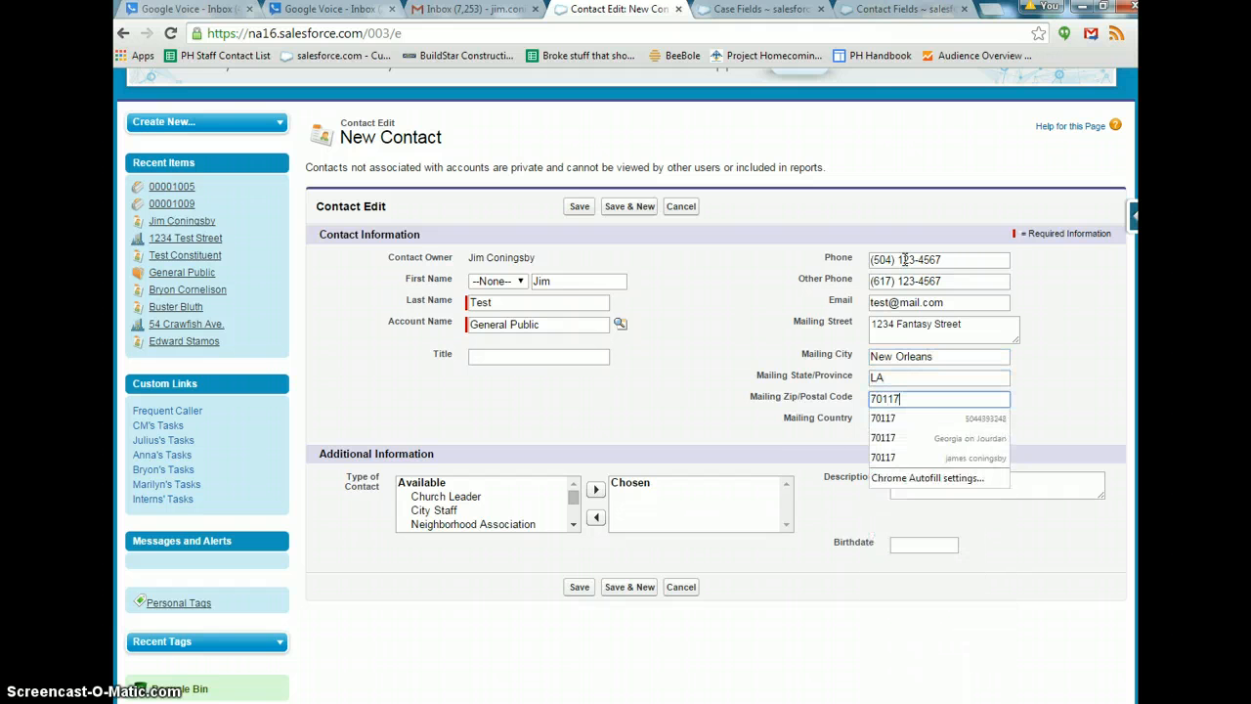
pyautogui.press('Tab')
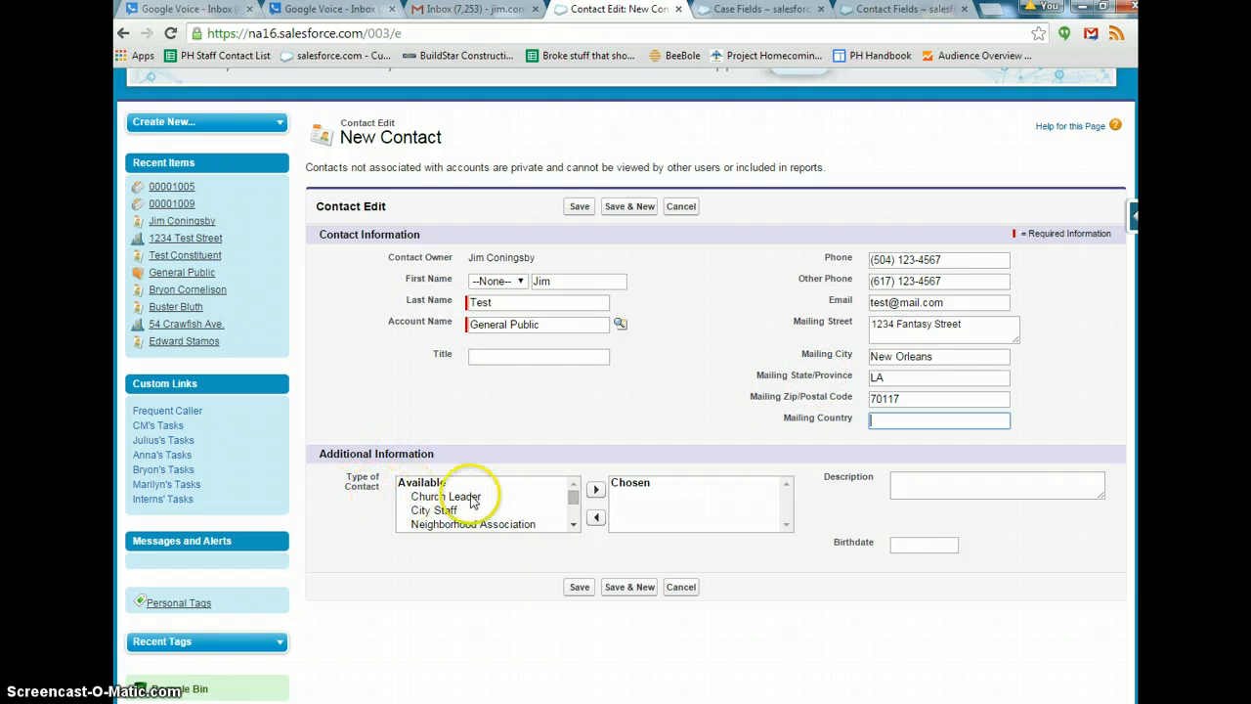
# Add Other Constituent as the chosen type of contact and save the new contact
pyautogui.click(573, 528)
pyautogui.click(573, 528)
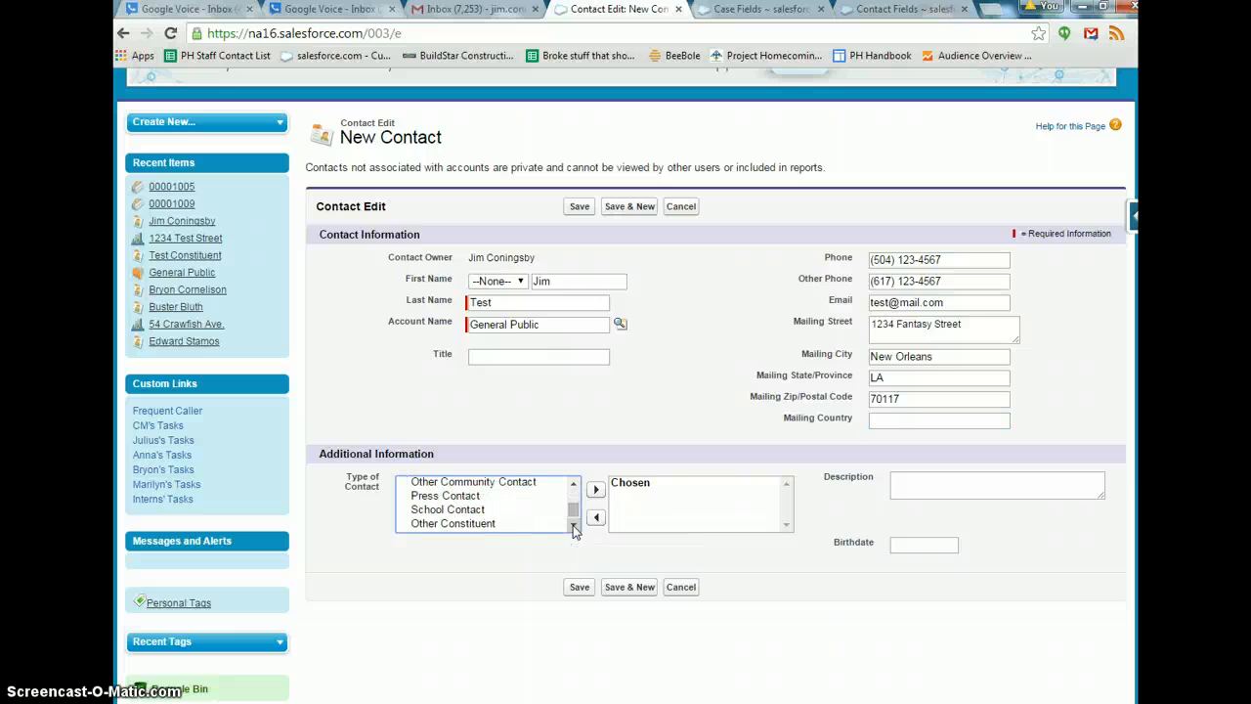
pyautogui.click(465, 524)
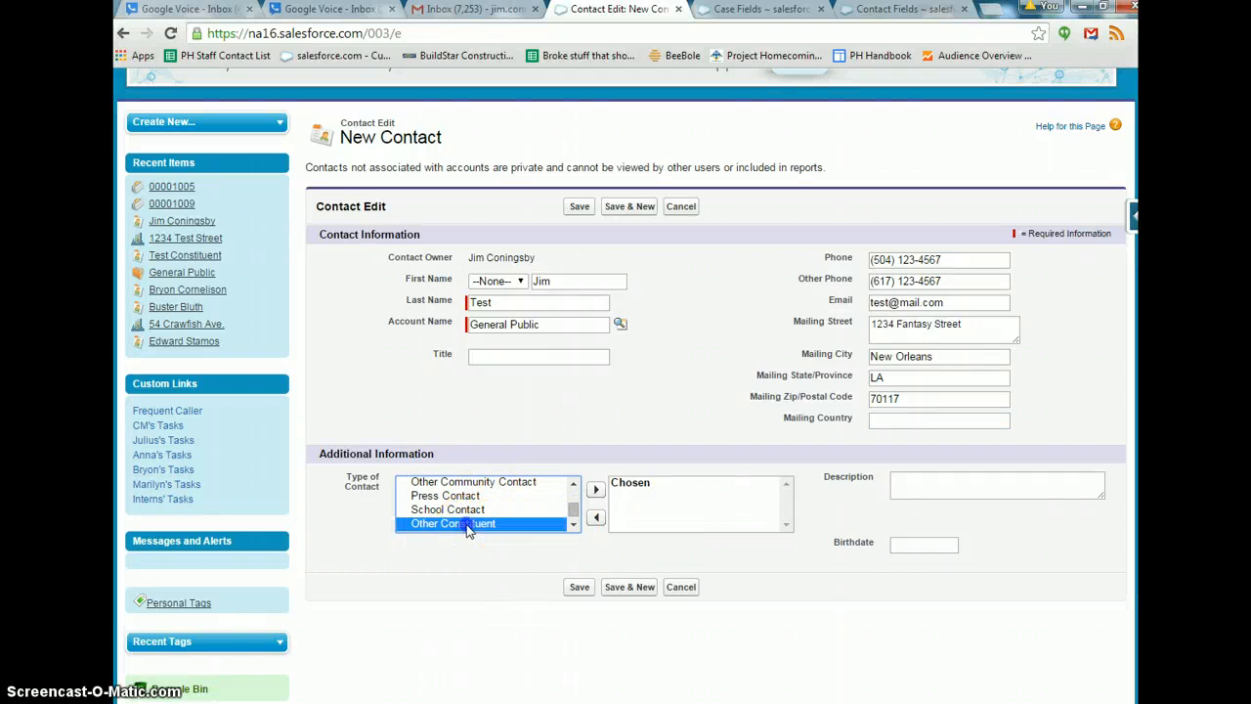
pyautogui.click(595, 492)
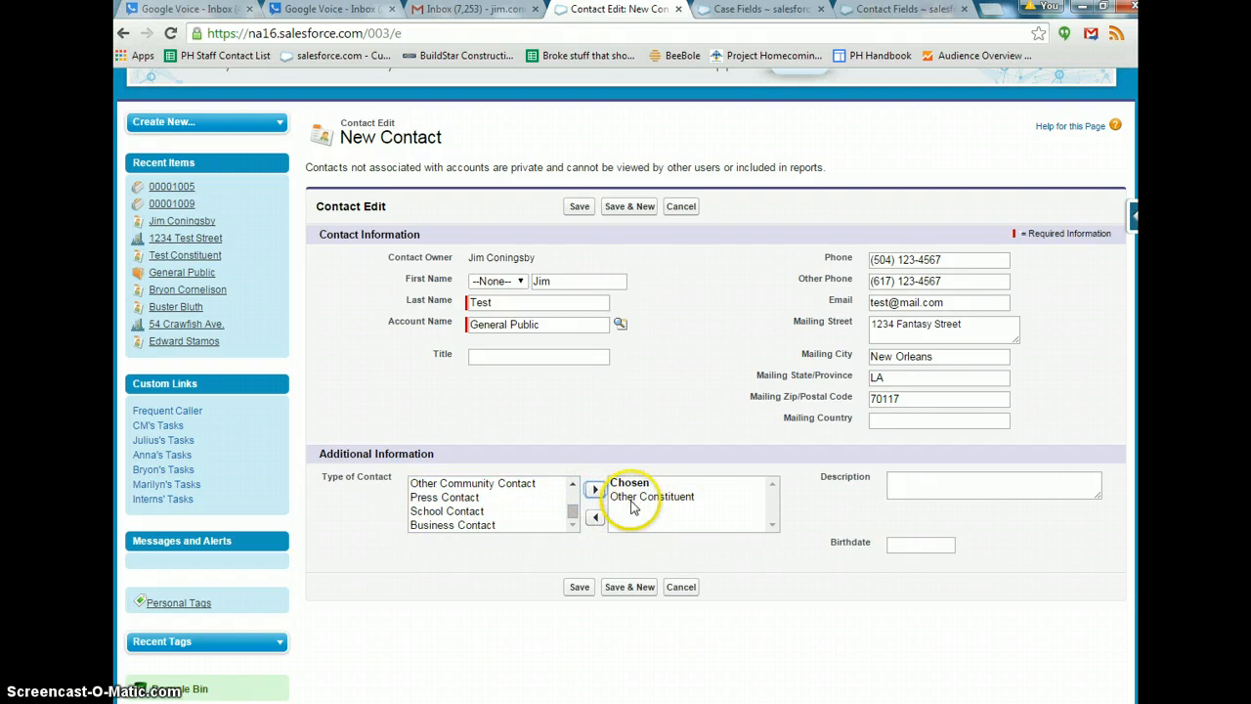
pyautogui.click(915, 484)
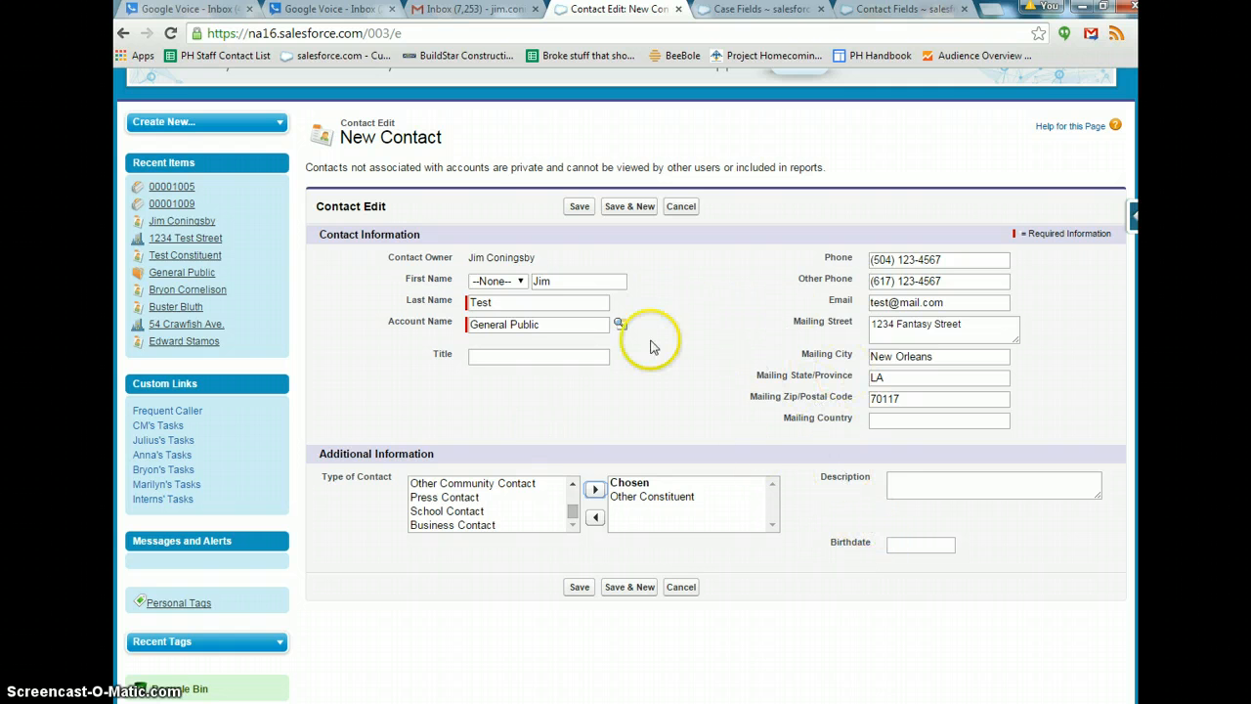
pyautogui.click(581, 588)
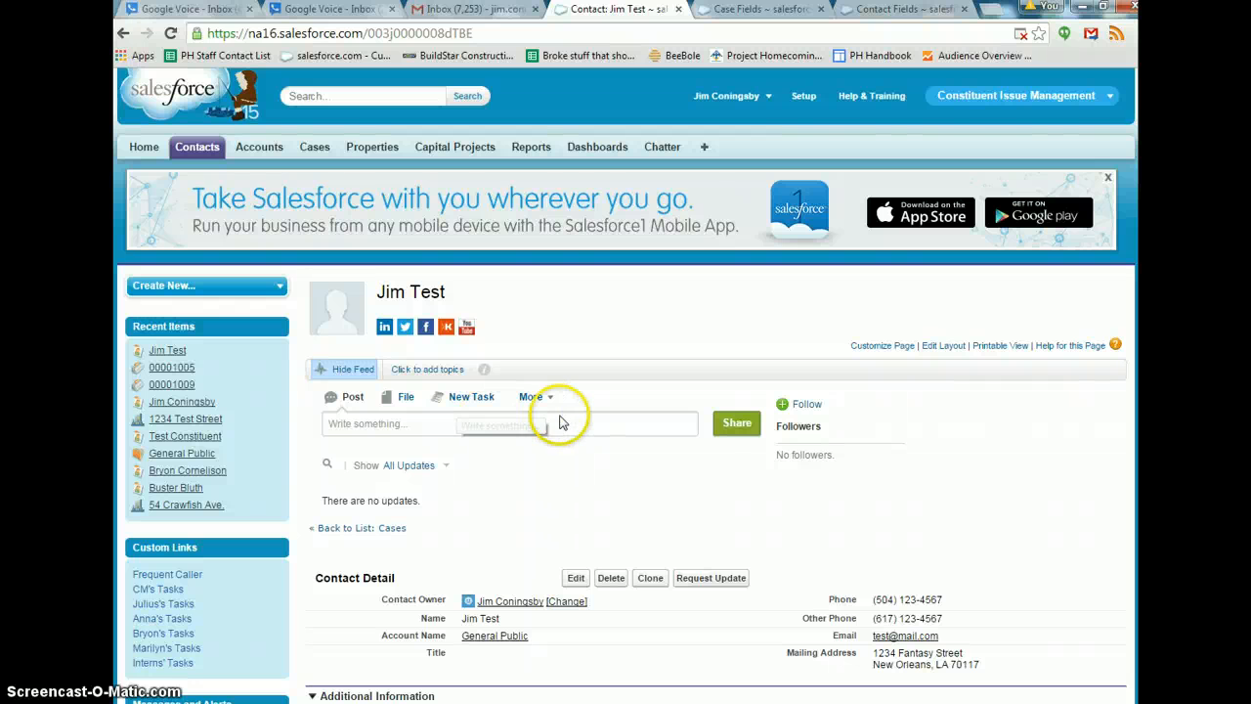
# Create a new property from the contact's feed, using its street address as the property name and entering its zip code
pyautogui.click(533, 401)
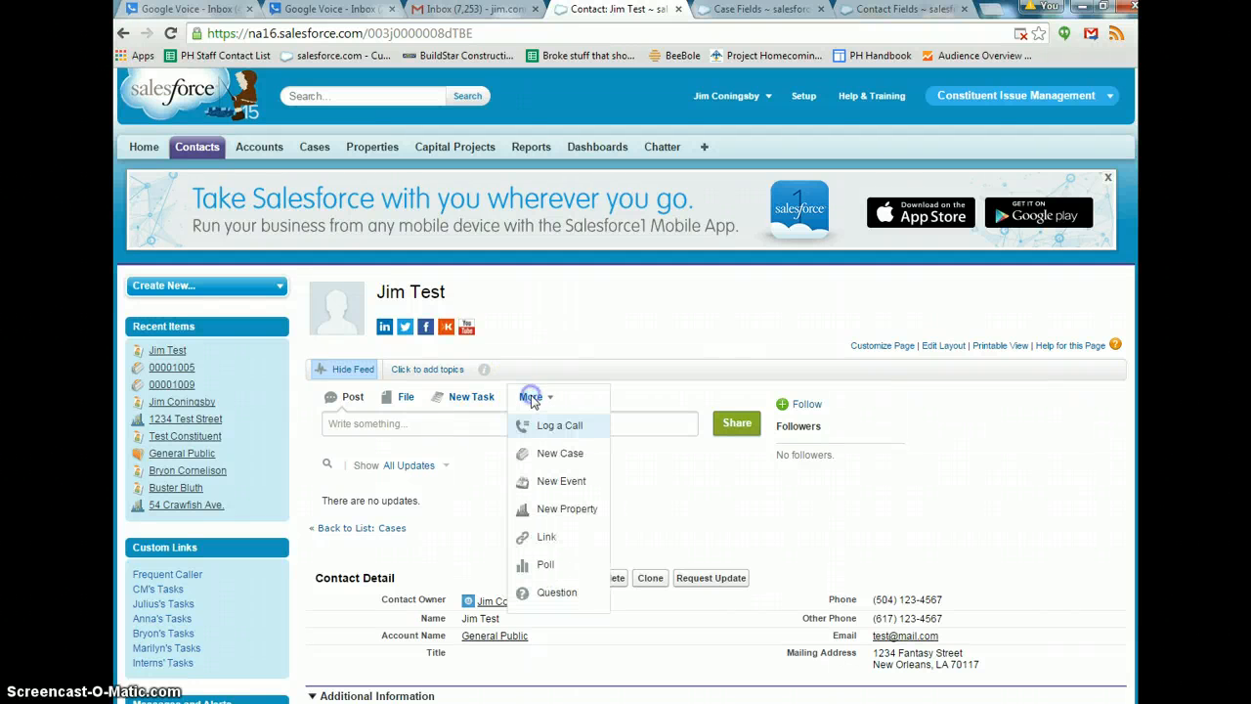
pyautogui.click(554, 510)
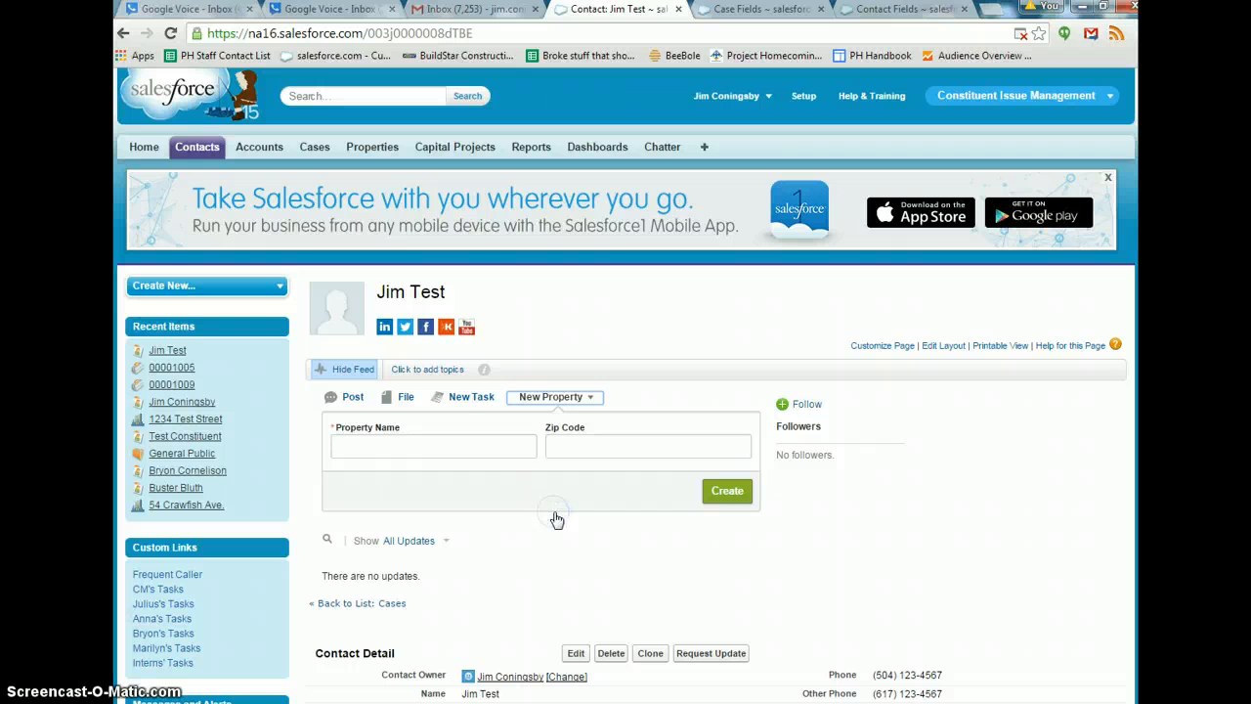
pyautogui.click(416, 447)
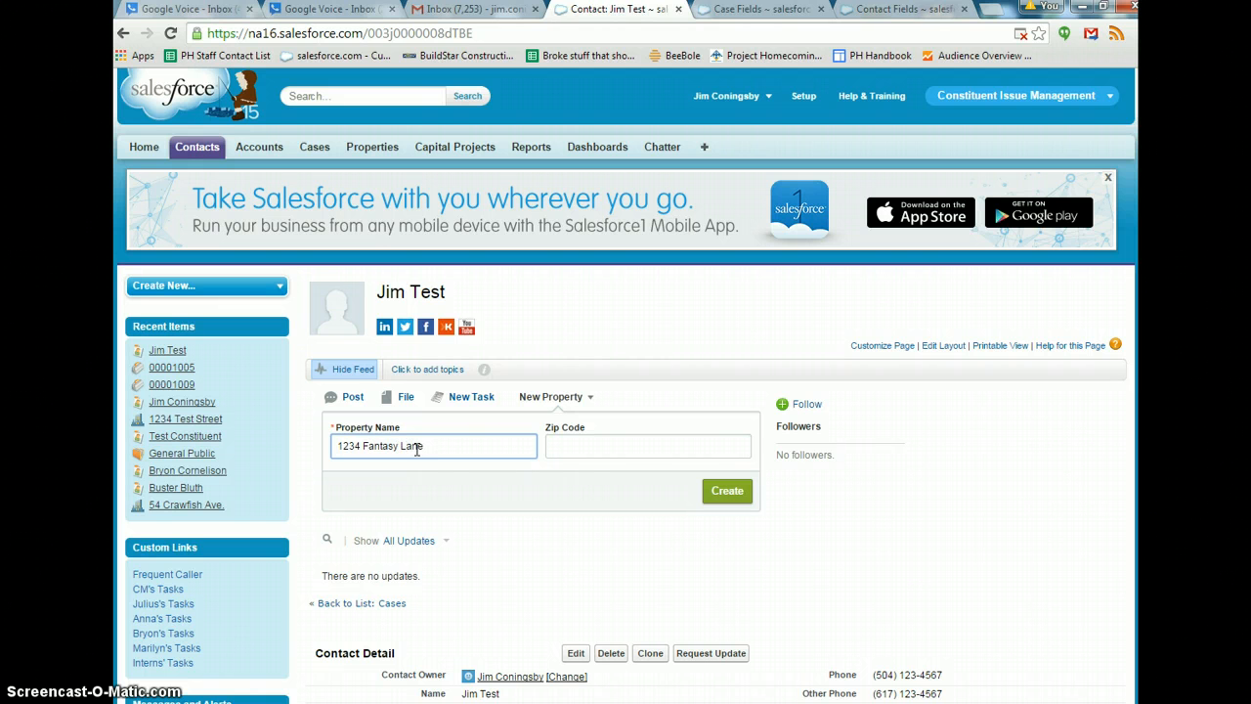
pyautogui.press('Tab')
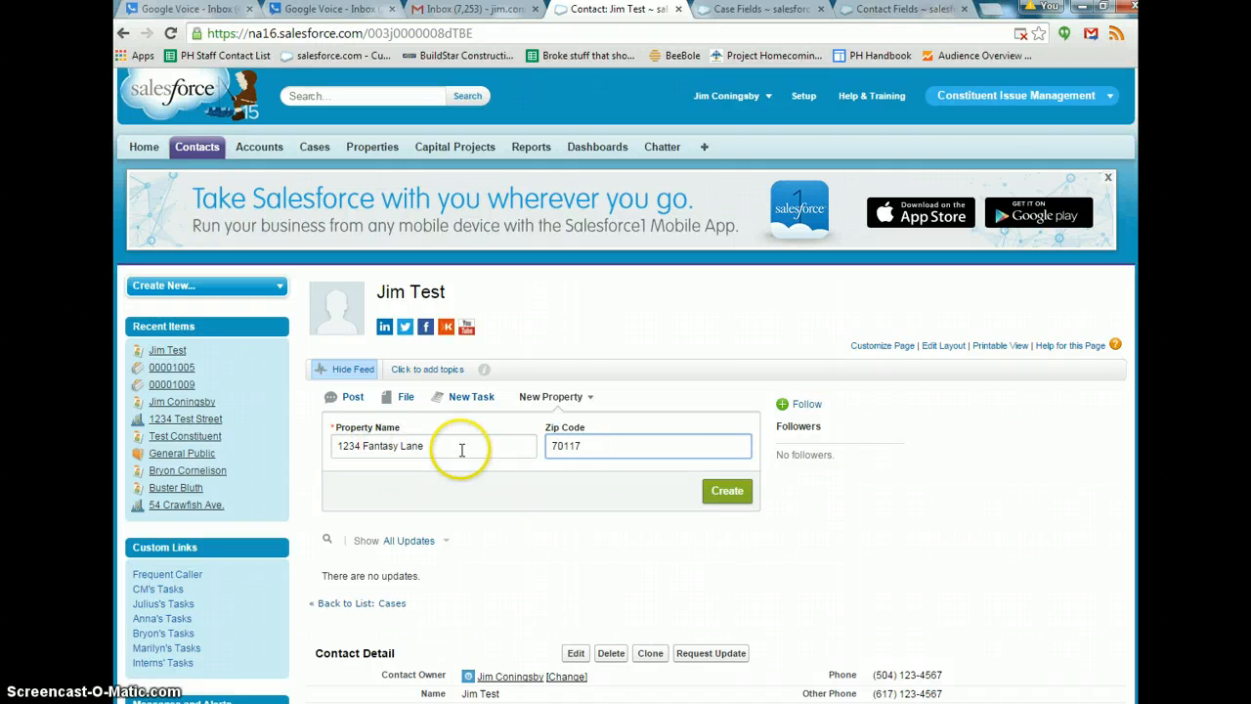
pyautogui.click(724, 496)
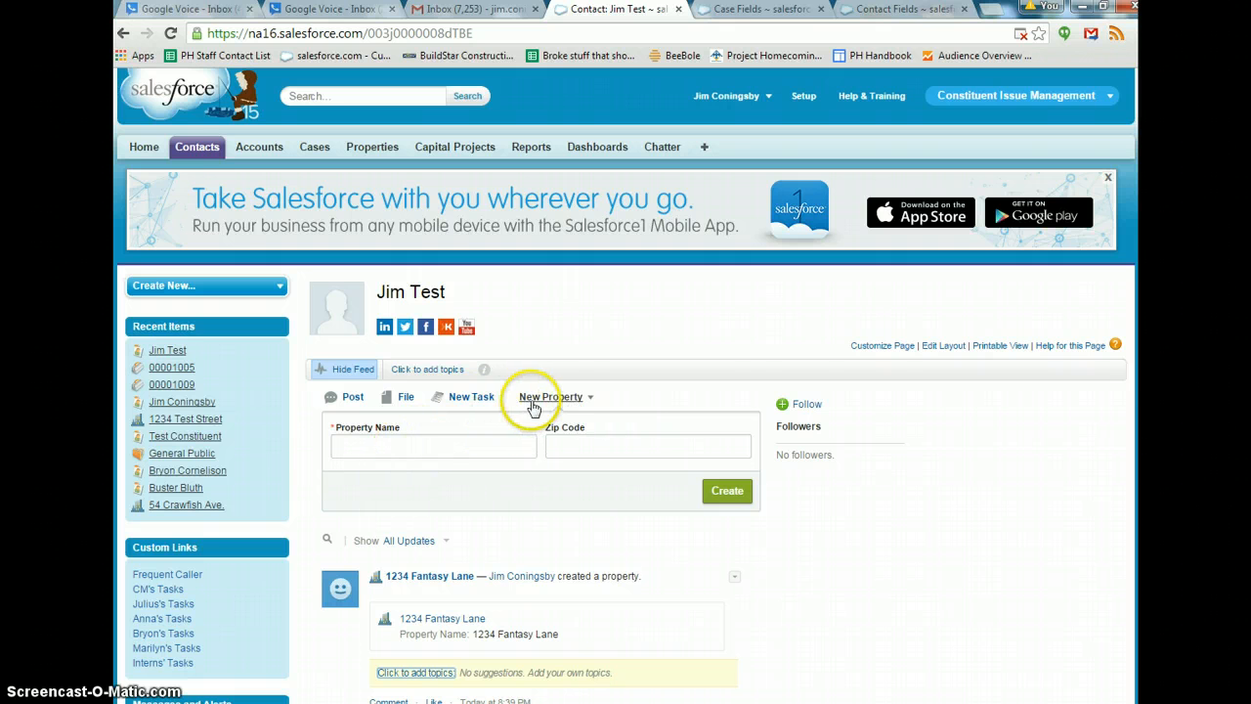
# Start a new case from the contact's feed and look up the newly created contact as its contact name
pyautogui.click(562, 399)
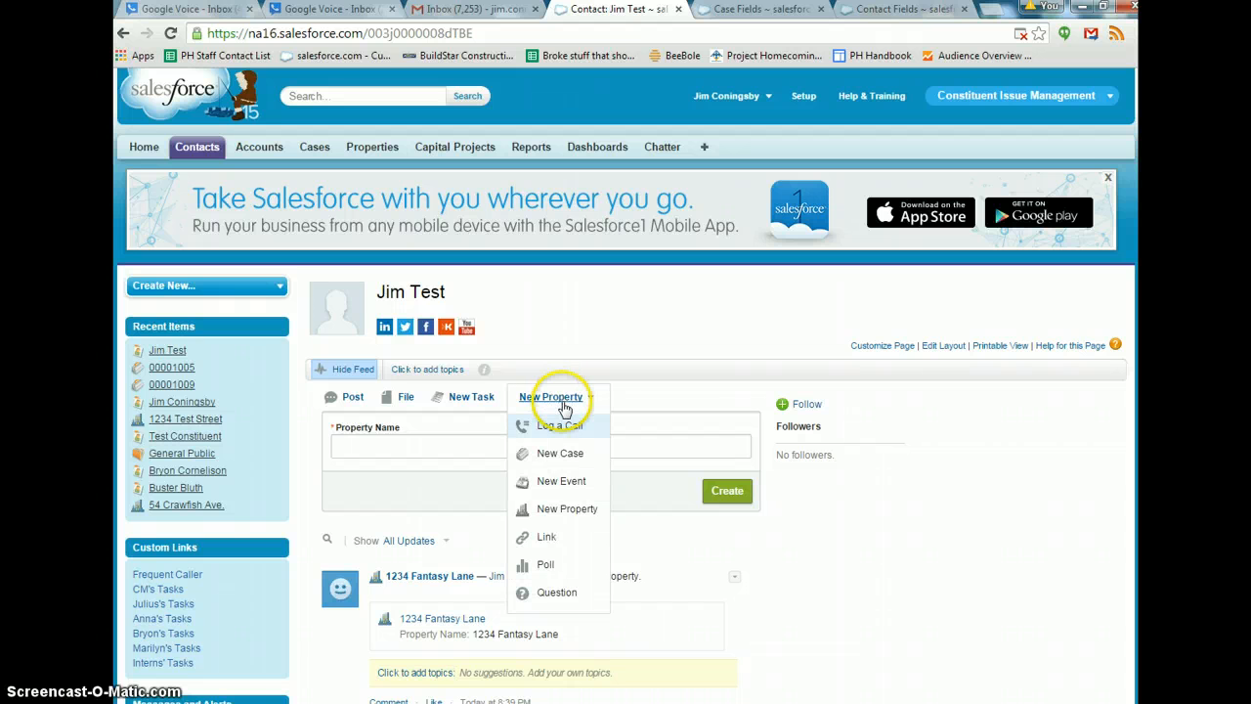
pyautogui.click(554, 457)
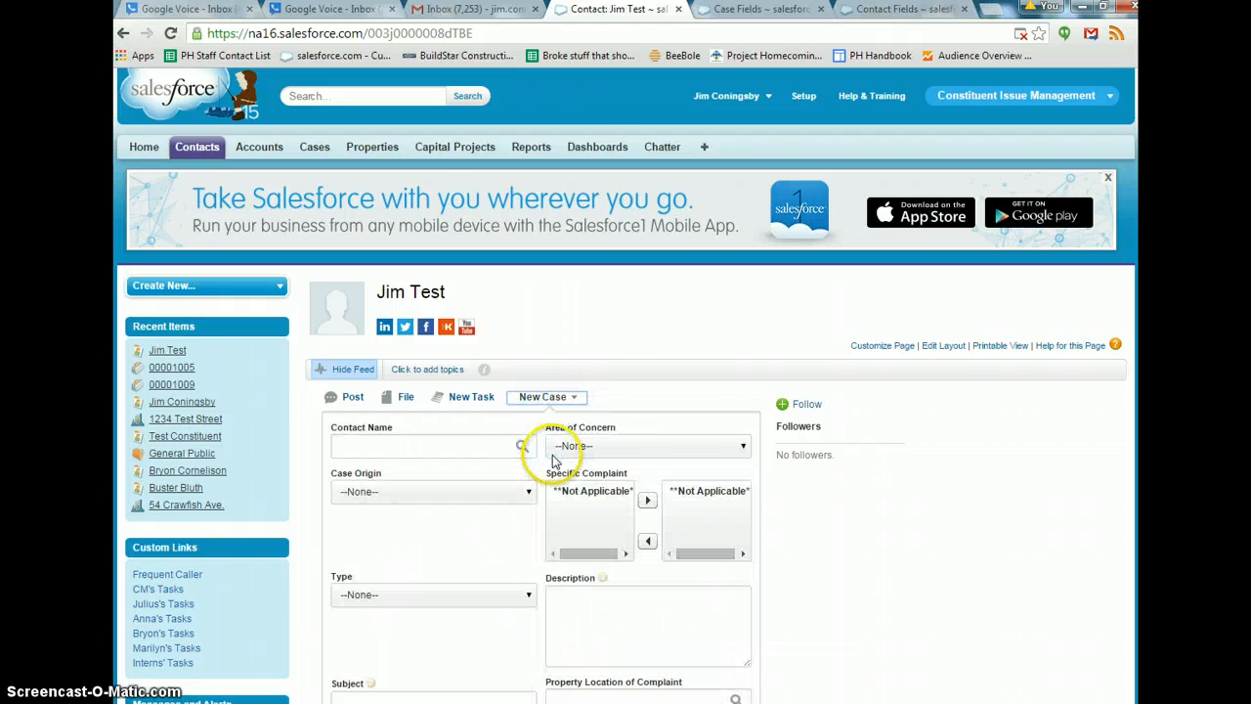
pyautogui.scroll(-2, 528, 459)
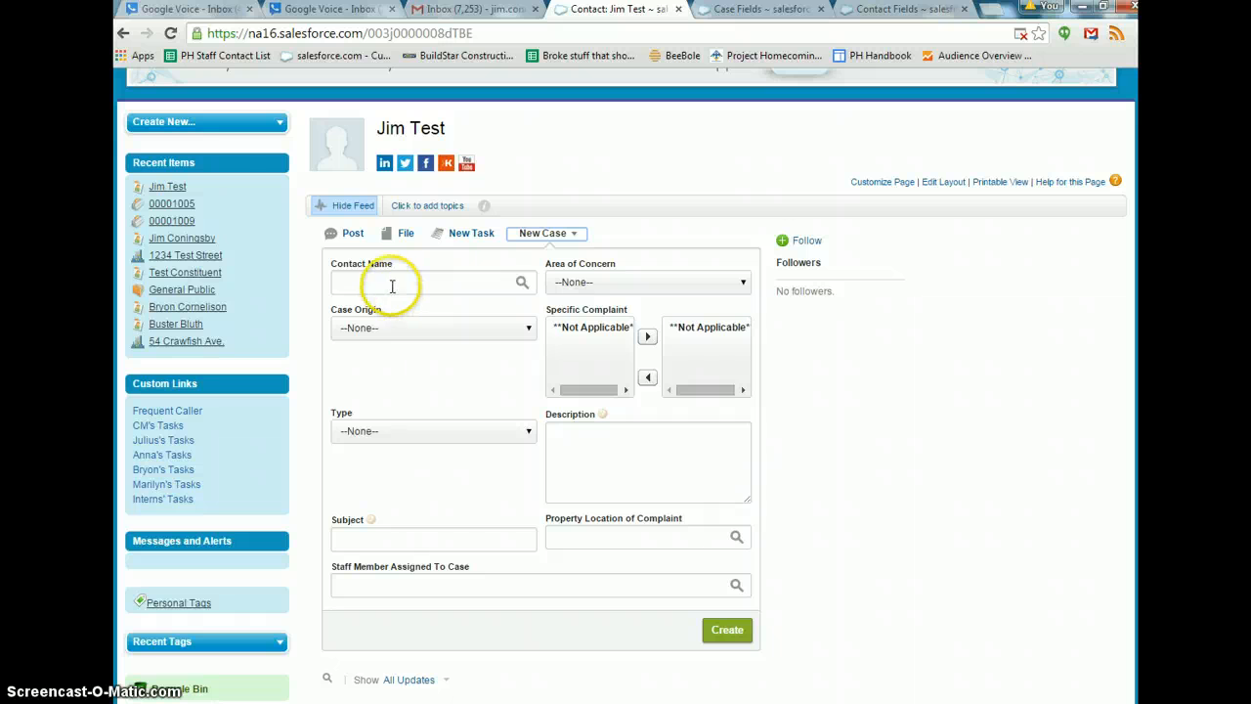
pyautogui.click(522, 284)
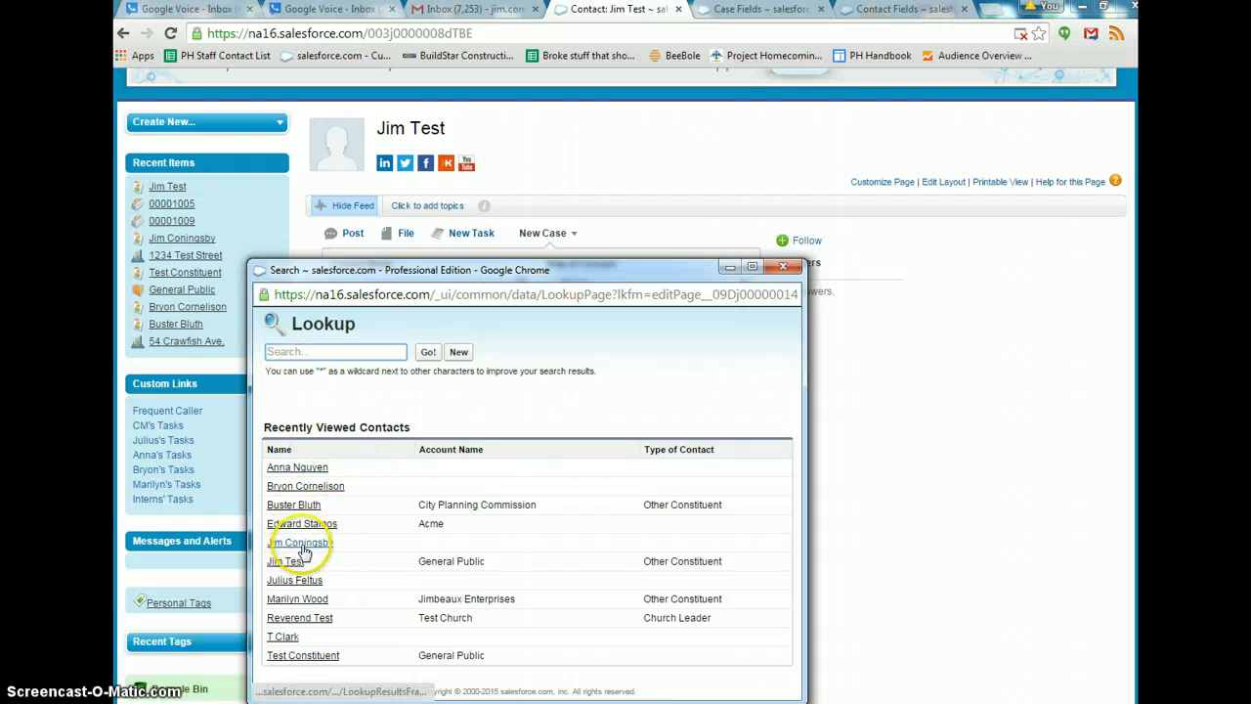
pyautogui.click(282, 352)
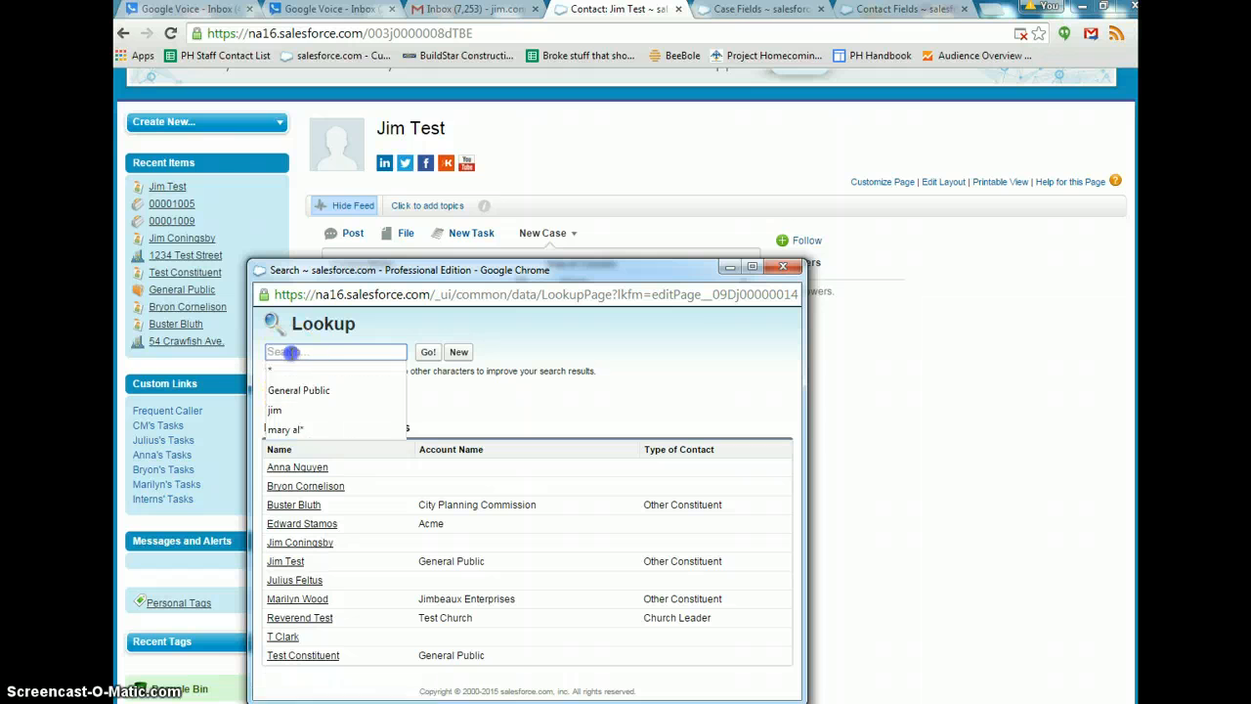
pyautogui.write('jim test')
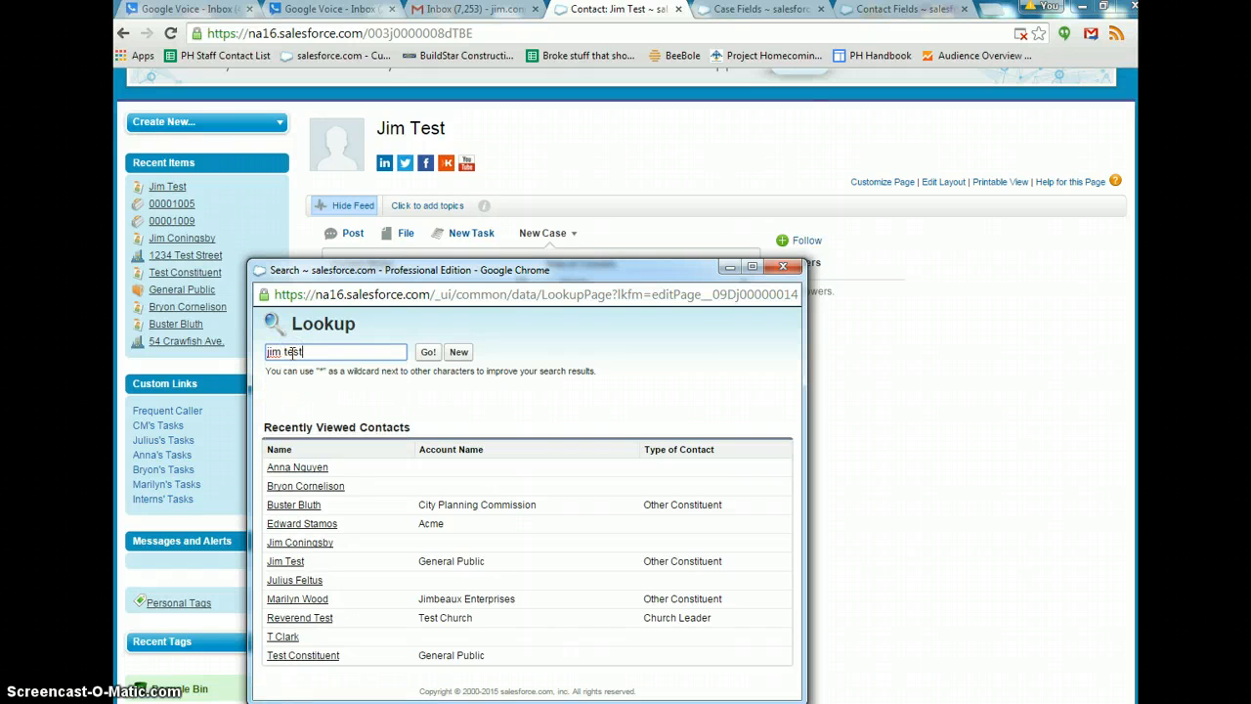
pyautogui.click(427, 357)
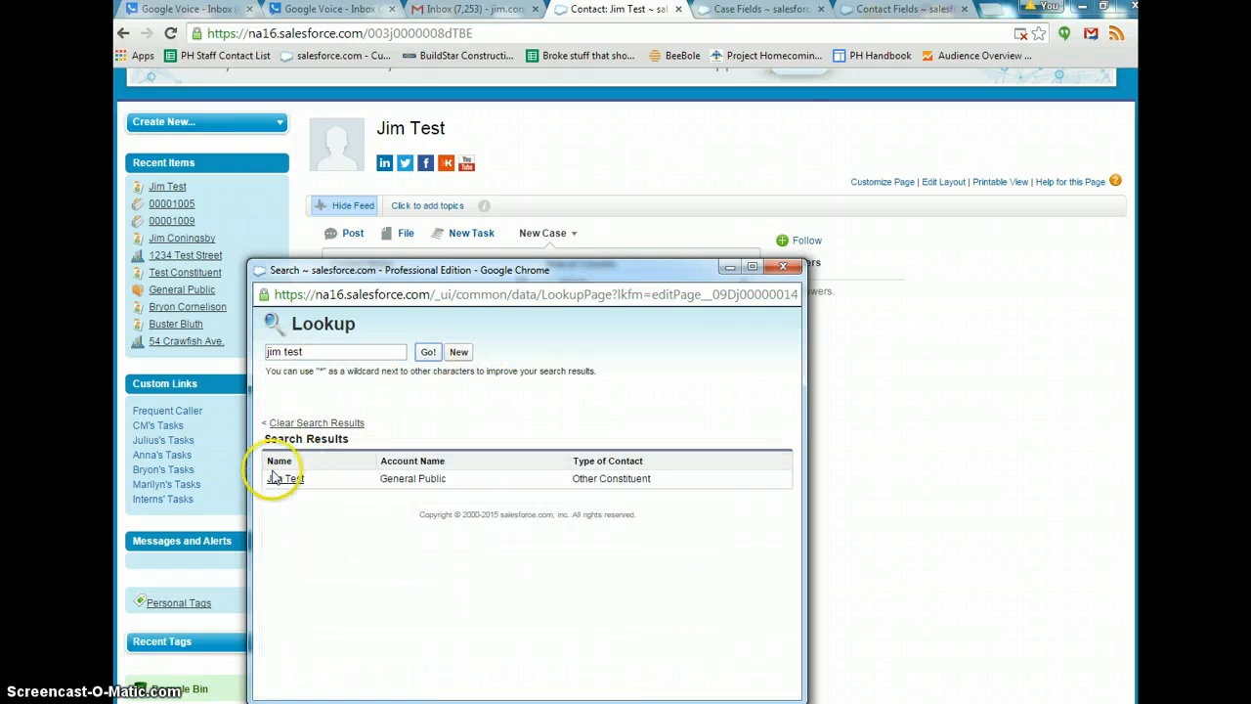
pyautogui.click(285, 478)
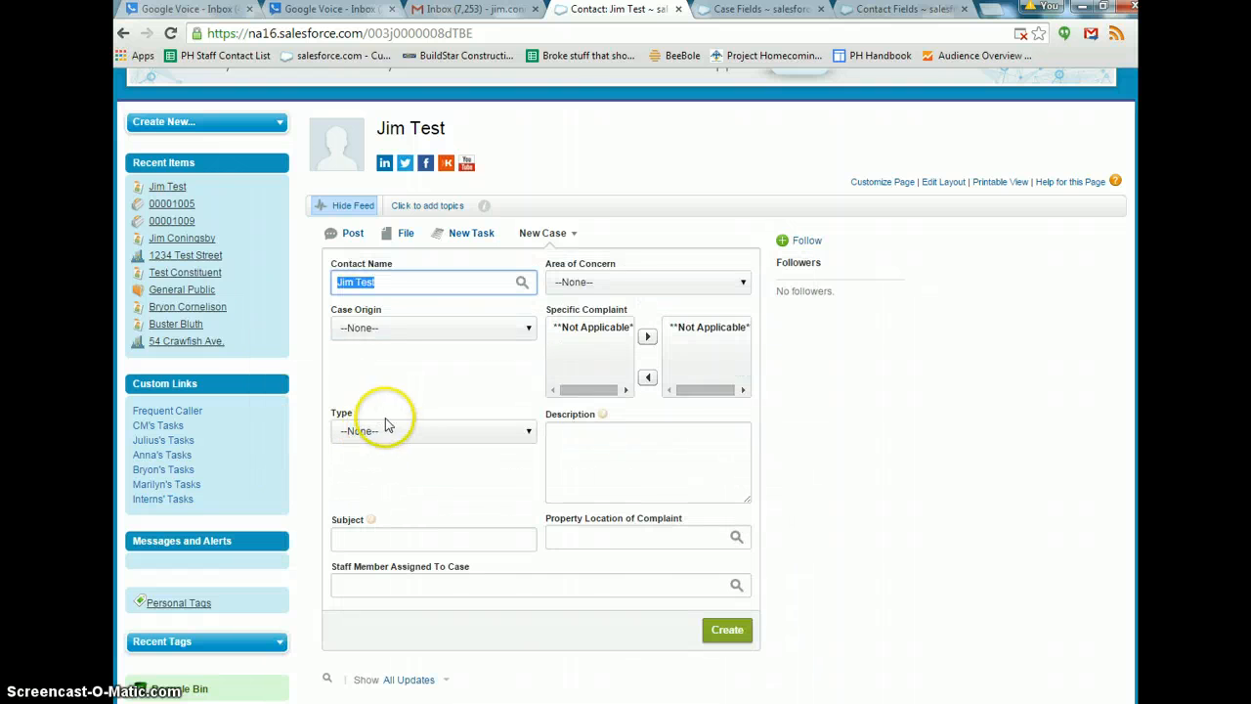
# Set the case origin to Phone, the type to Issue Impacts General Public and the subject to "There is a pothole in front of my house"
pyautogui.click(385, 329)
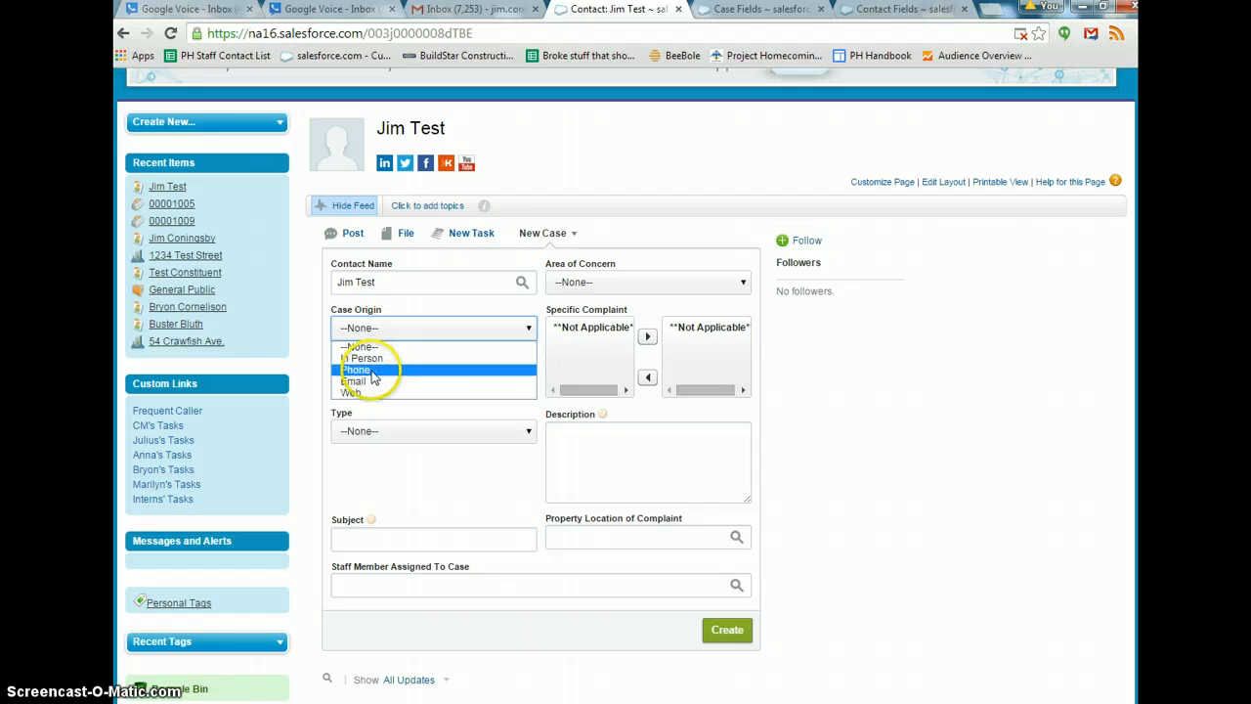
pyautogui.click(370, 378)
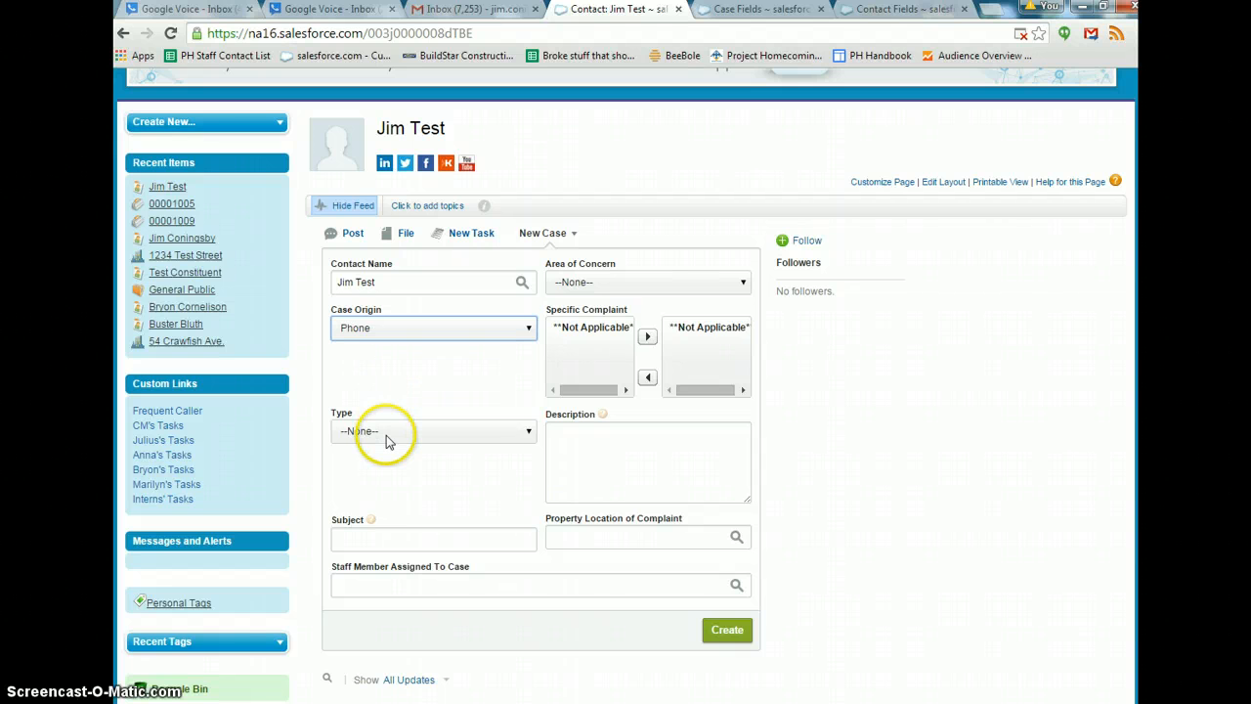
pyautogui.click(385, 433)
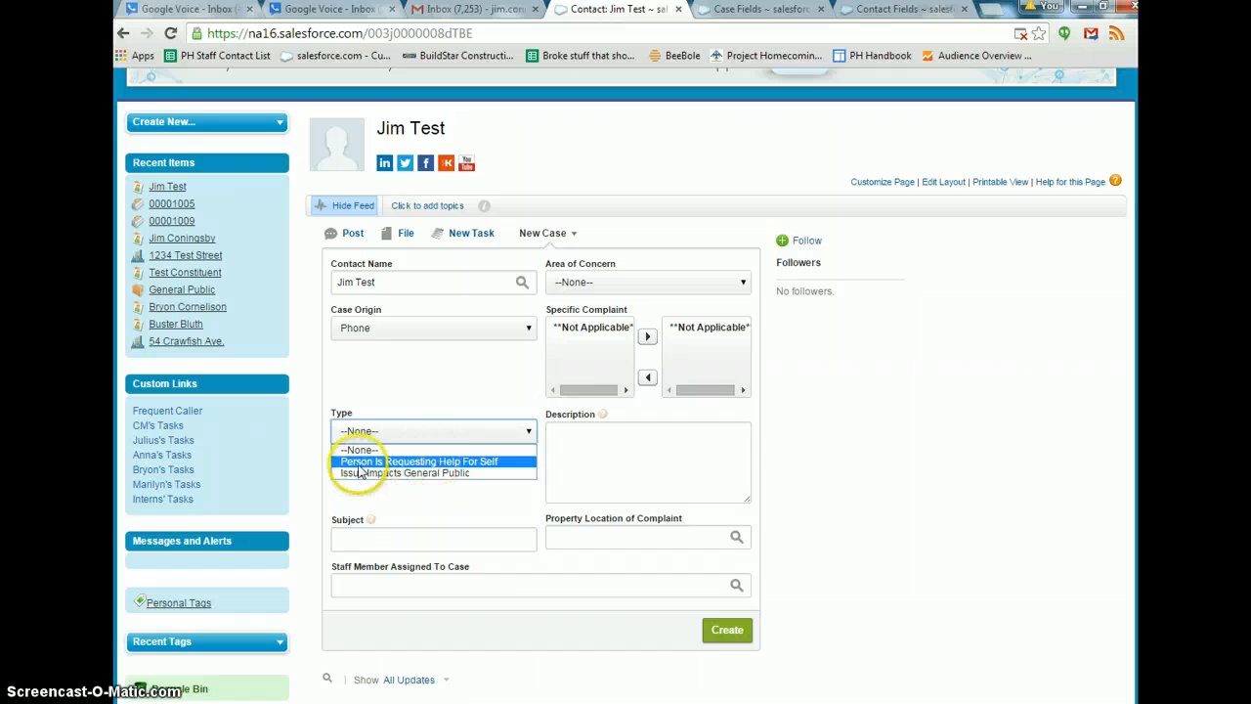
pyautogui.click(421, 473)
pyautogui.click(383, 540)
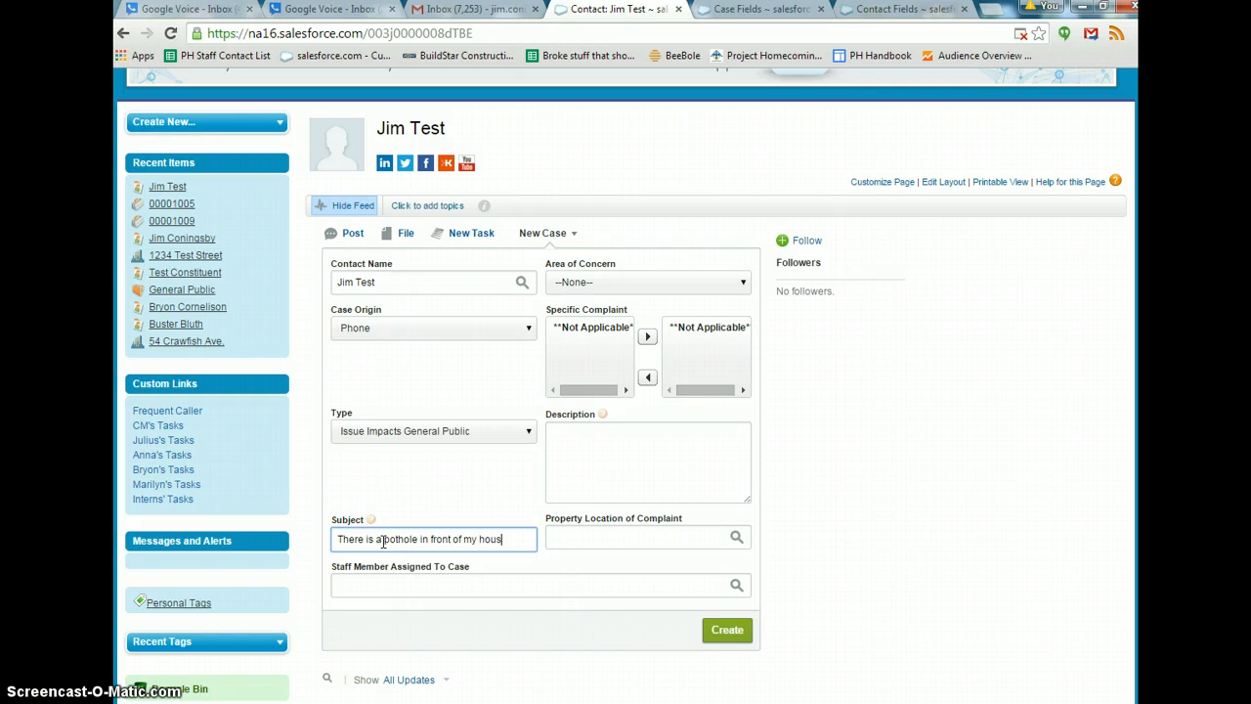
# Set the case's area of concern to Public Works
pyautogui.click(617, 283)
pyautogui.click(619, 285)
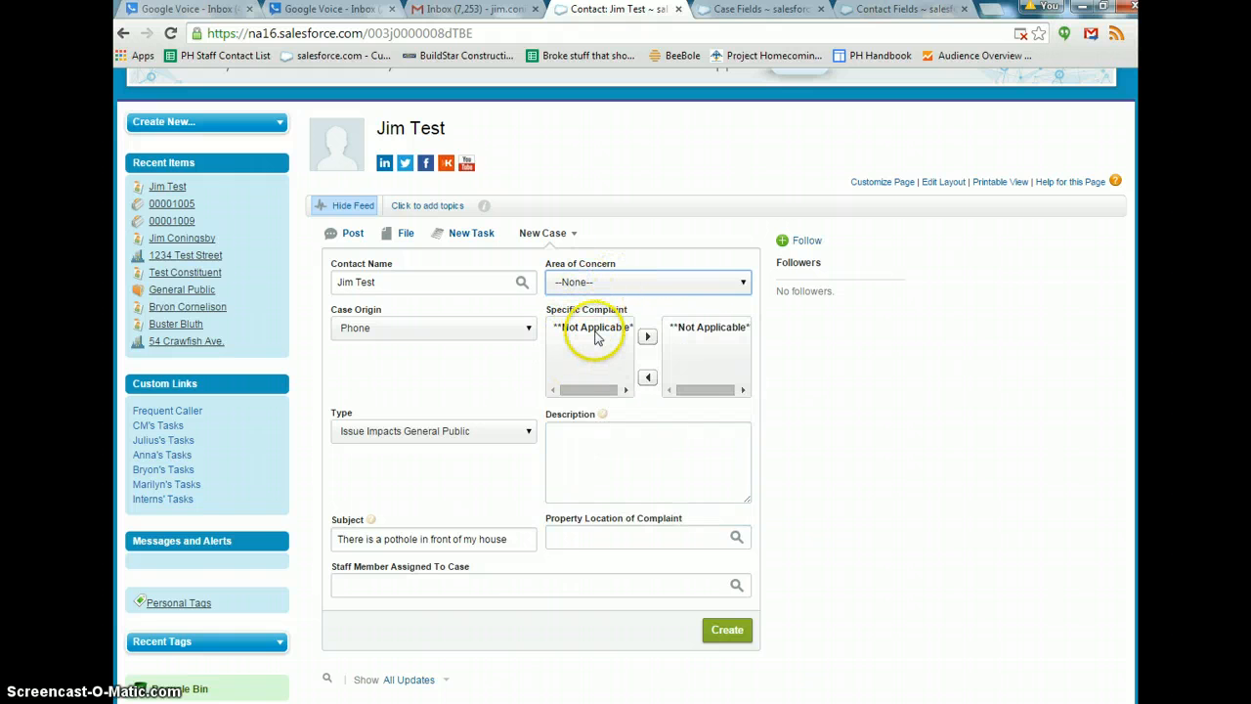
pyautogui.click(596, 282)
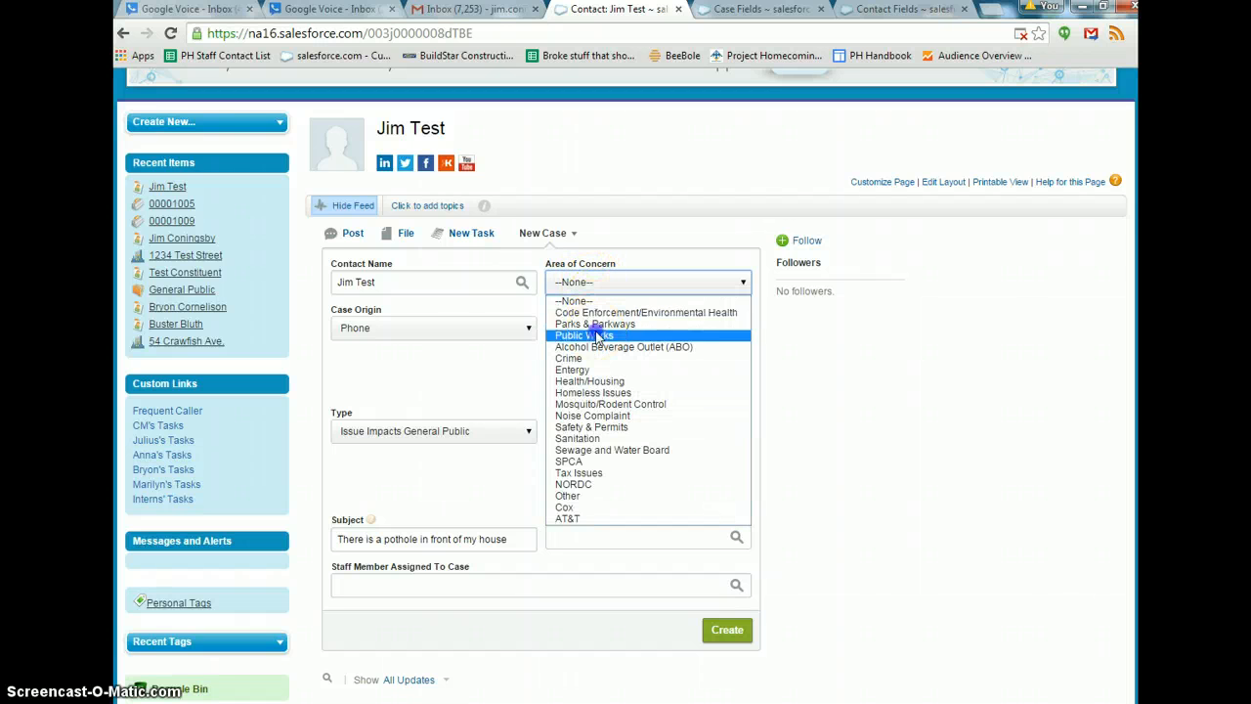
pyautogui.click(597, 335)
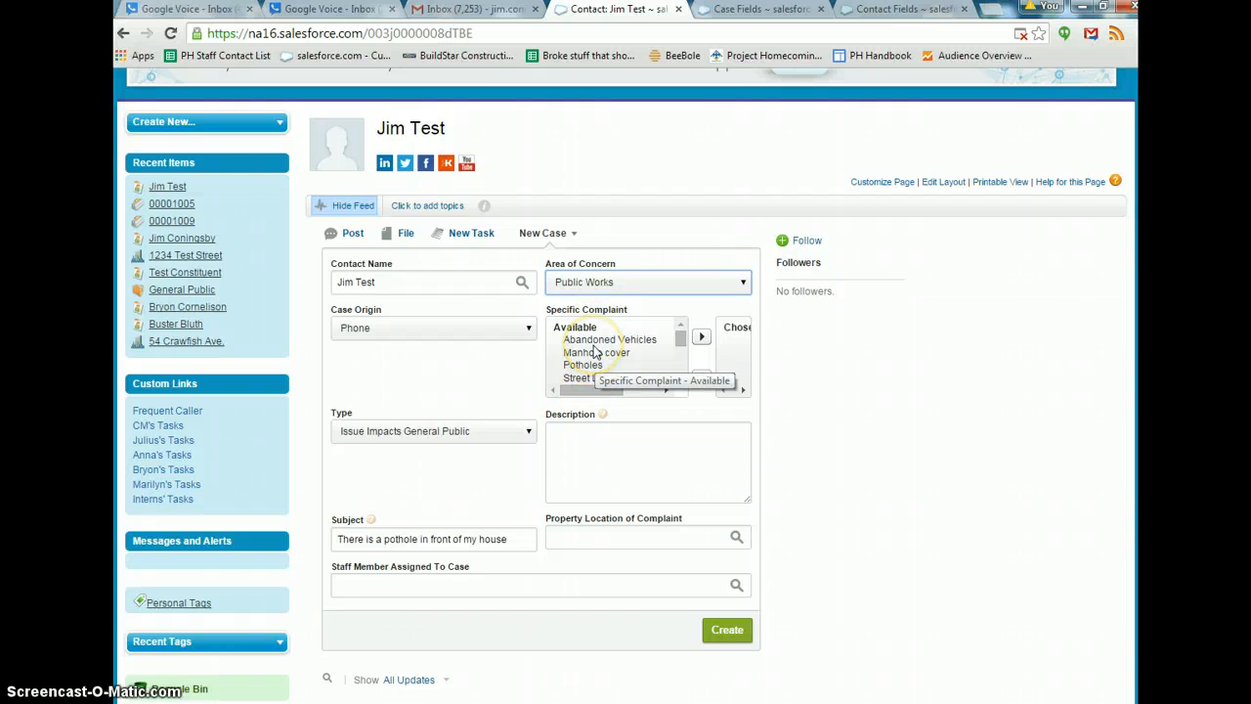
# Switch the area of concern to Alcohol Beverage Outlet (ABO) and Safety & Permits to compare their complaint options, and return it to Public Works
pyautogui.click(601, 284)
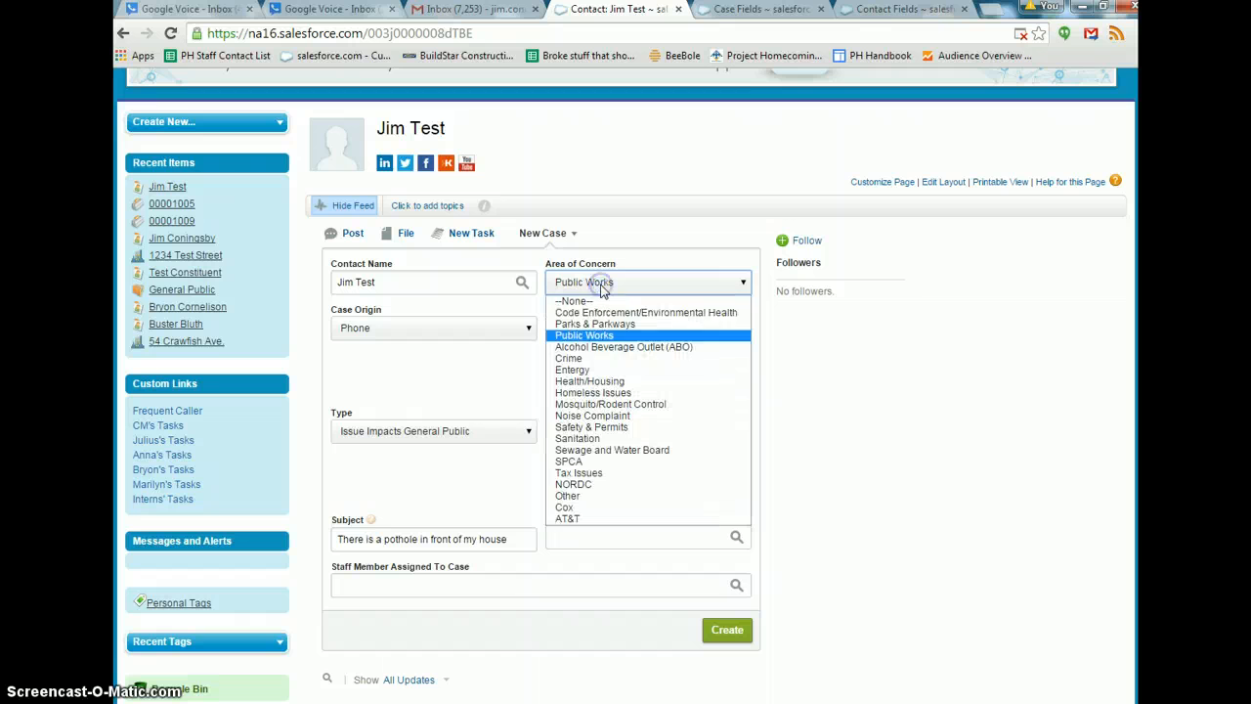
pyautogui.click(596, 347)
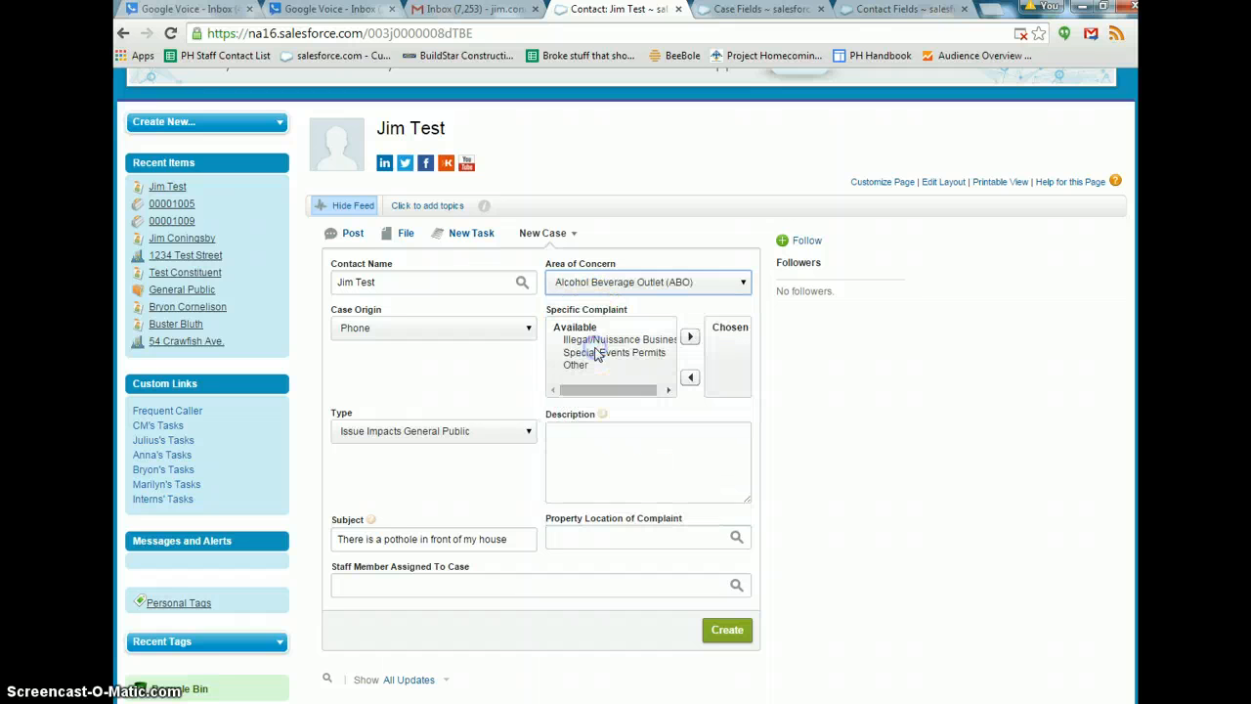
pyautogui.click(576, 282)
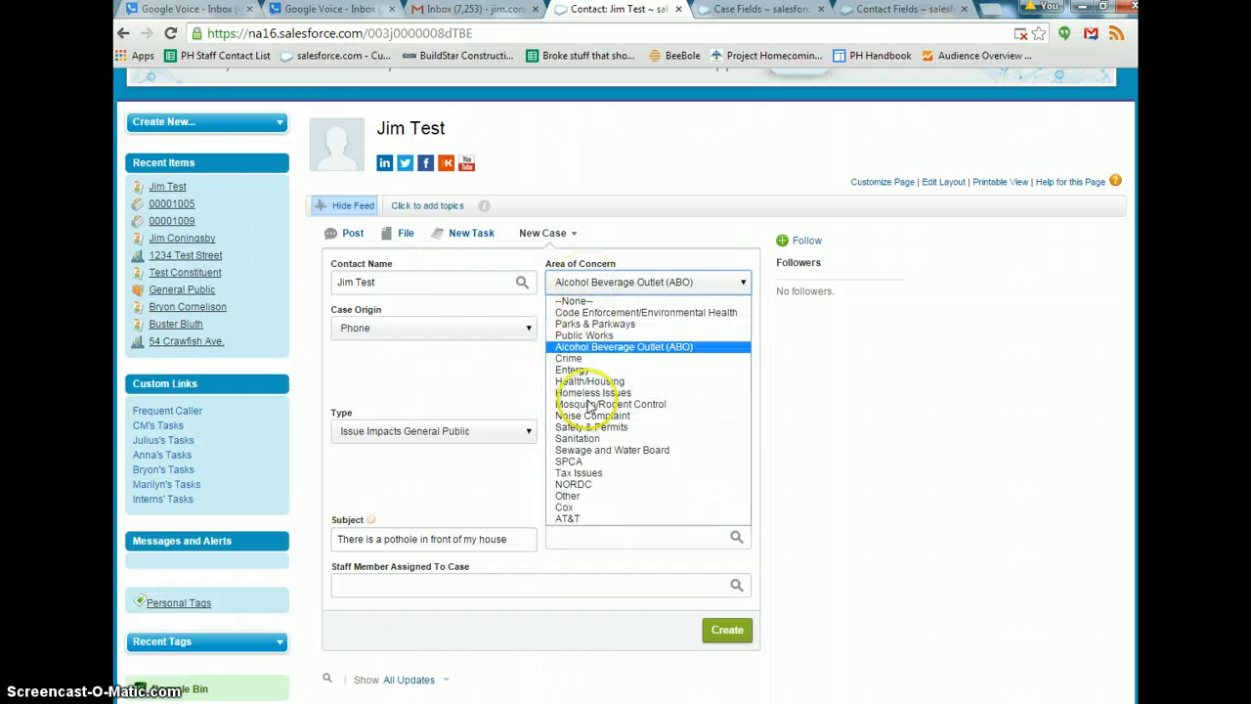
pyautogui.click(577, 422)
pyautogui.click(576, 282)
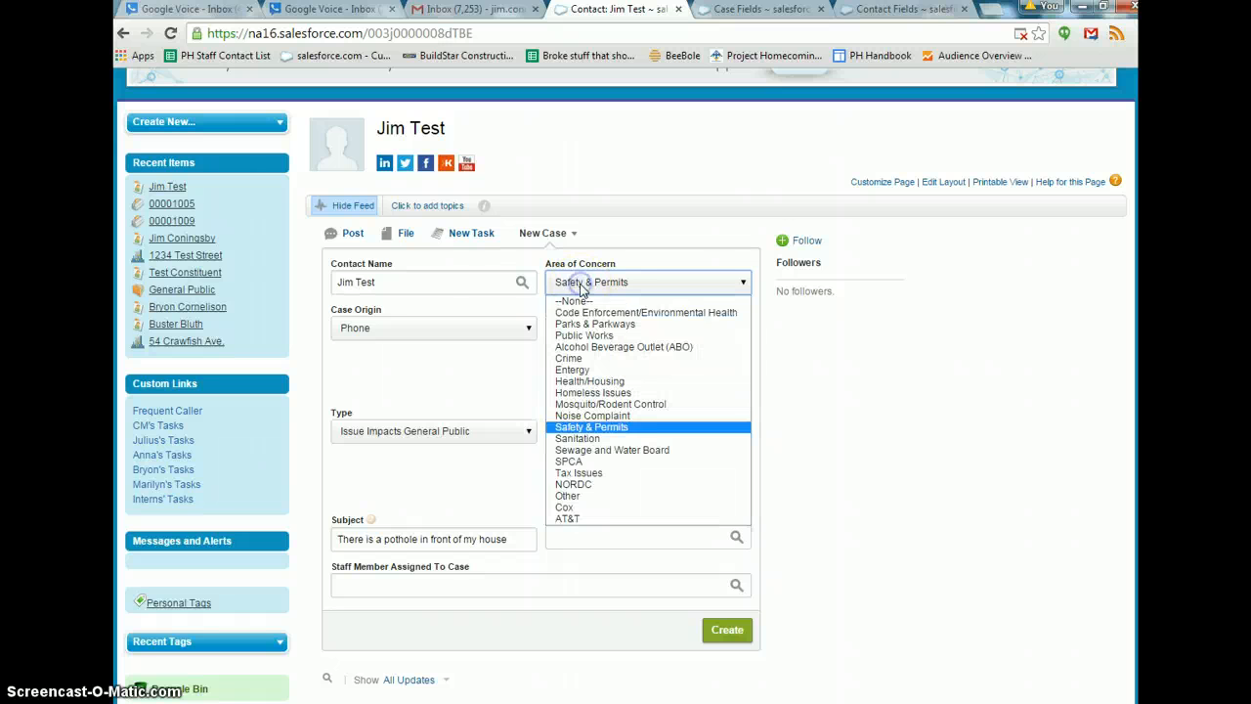
pyautogui.click(582, 335)
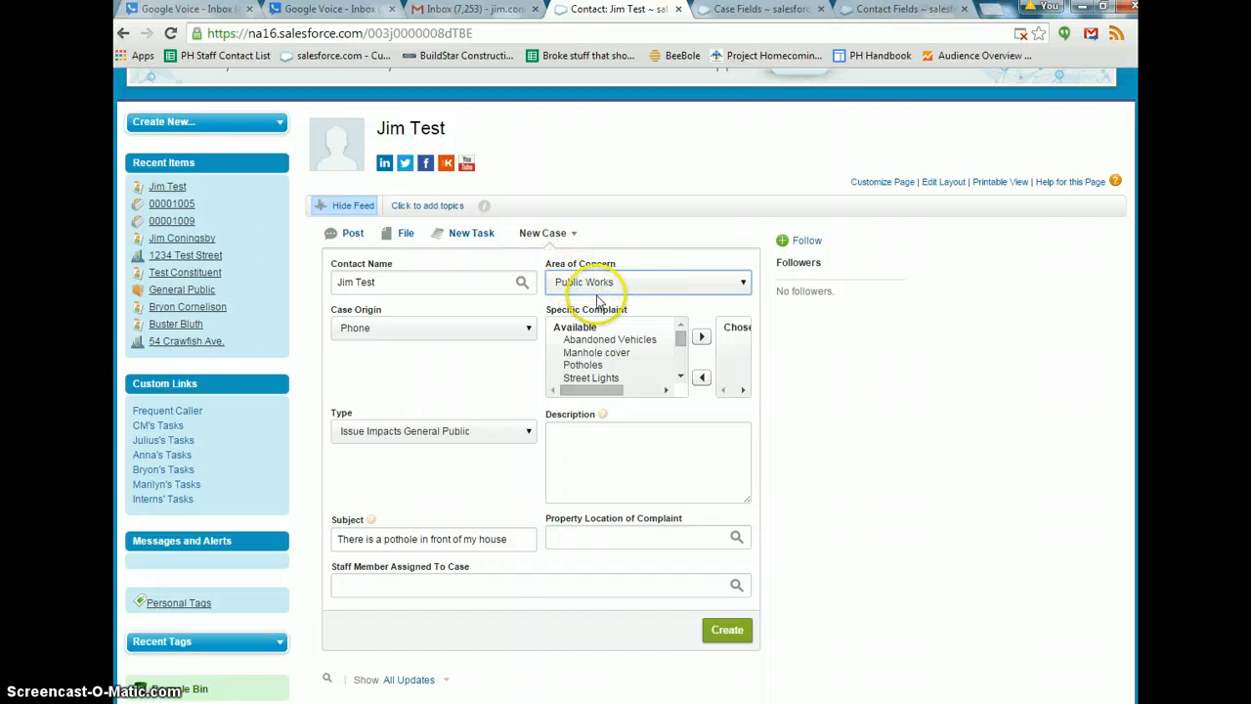
# Add Potholes to the chosen specific complaints and remove it again
pyautogui.click(591, 367)
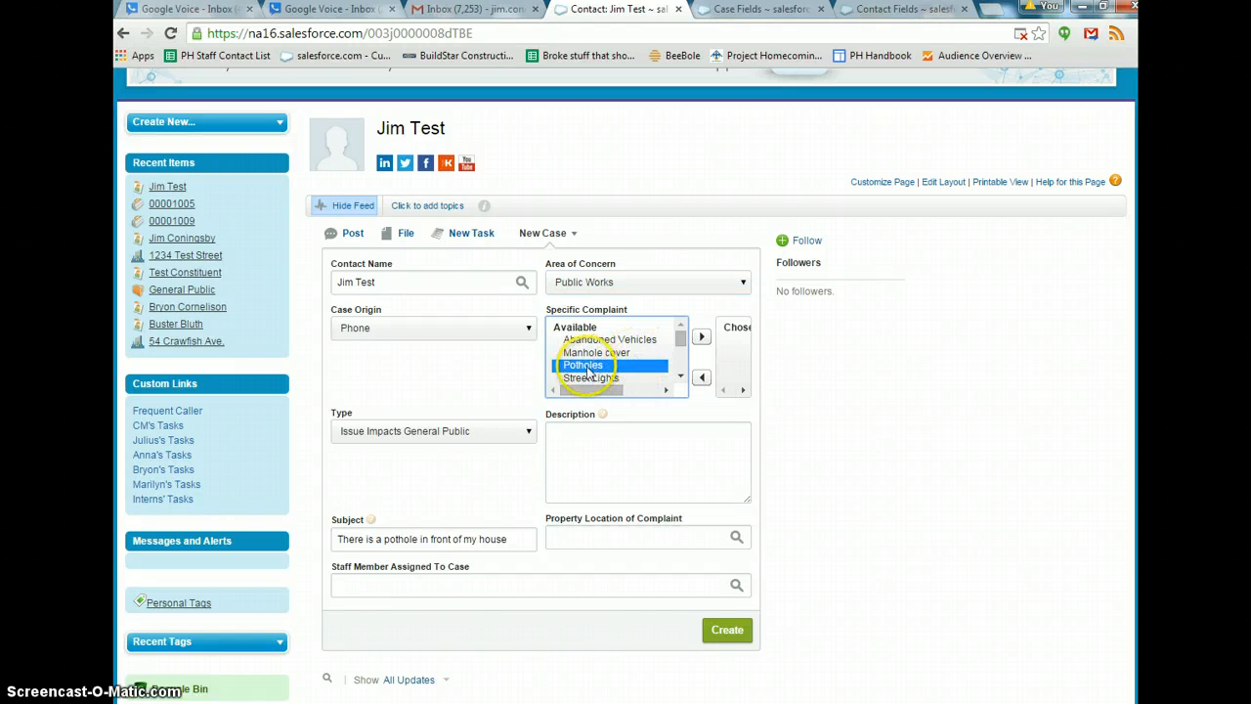
pyautogui.click(700, 337)
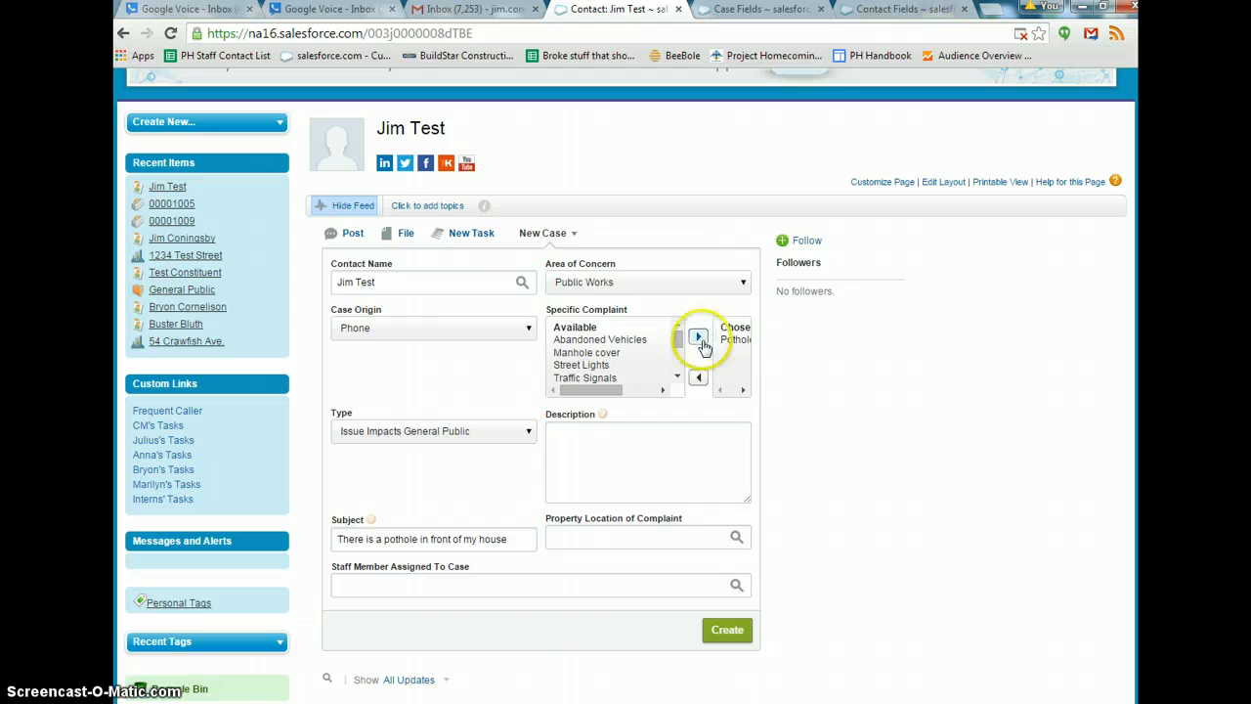
pyautogui.click(735, 343)
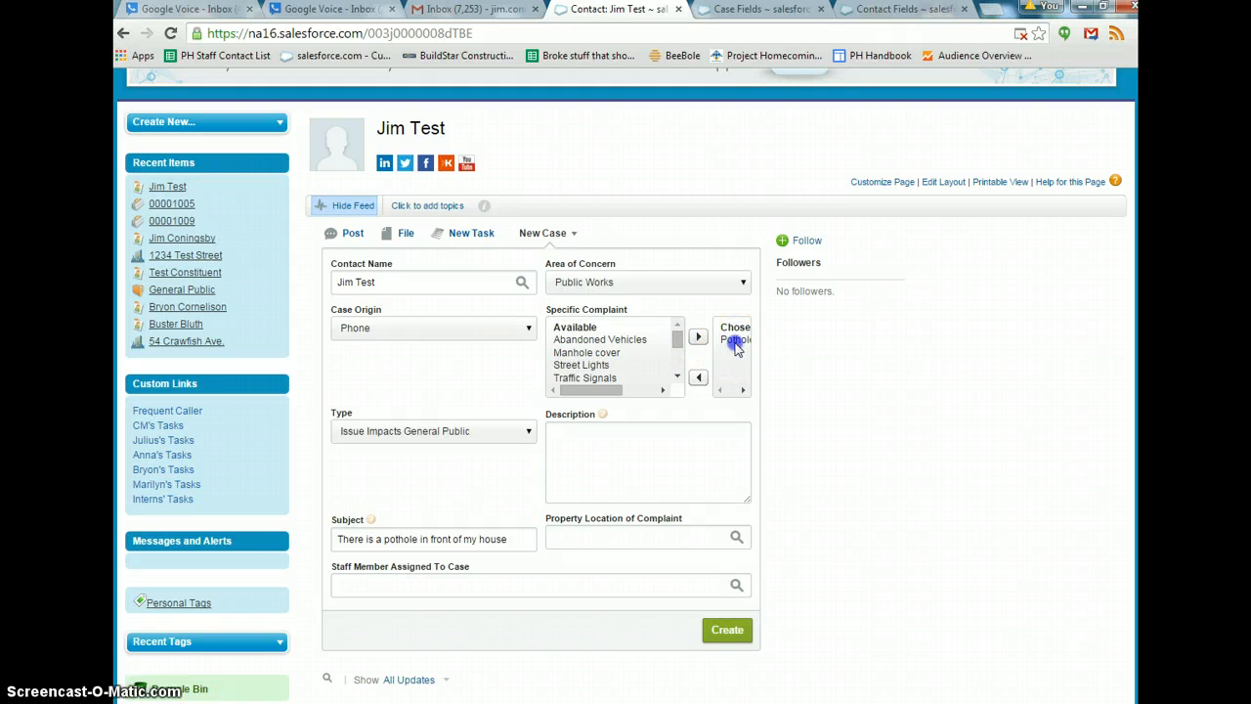
pyautogui.click(735, 341)
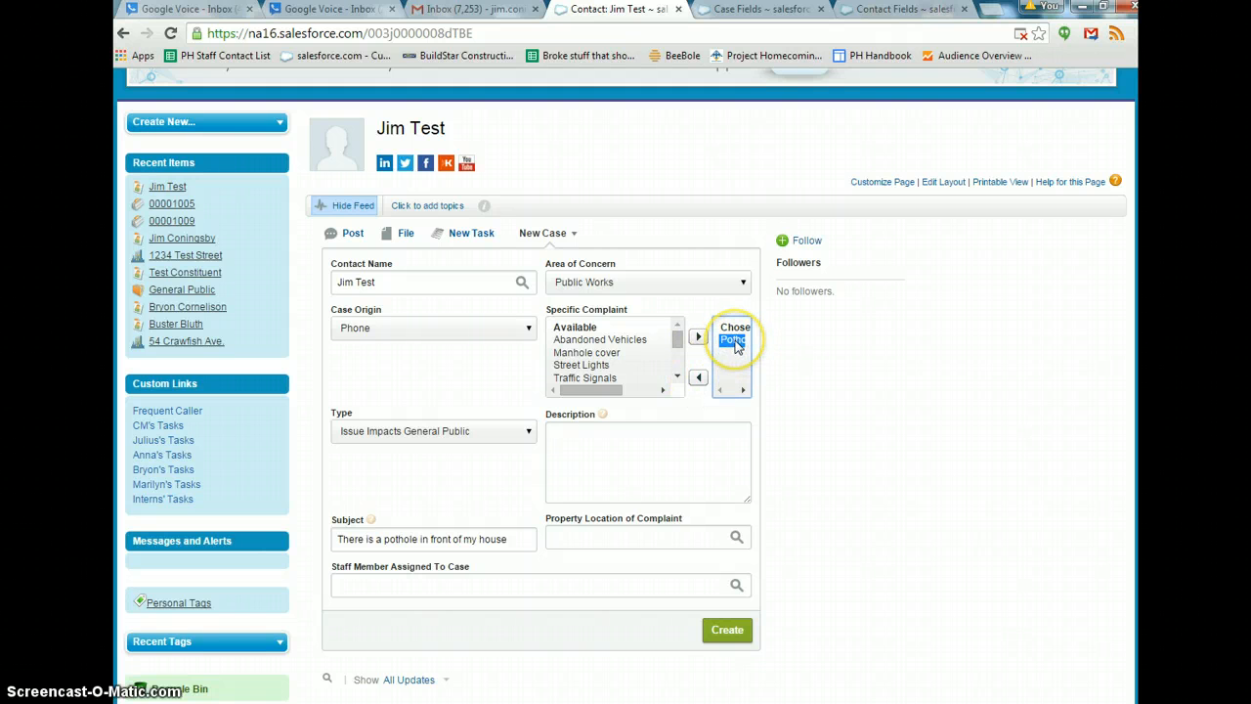
pyautogui.click(699, 380)
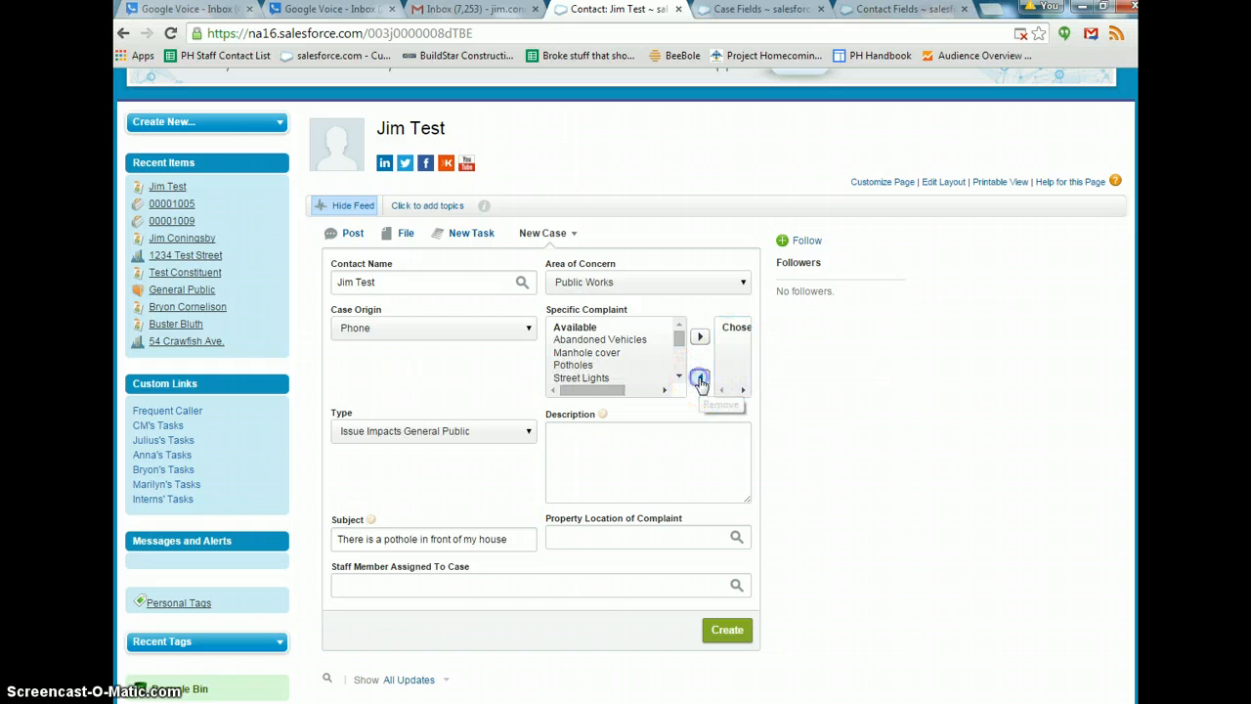
# Add Manhole cover and Potholes together to the chosen specific complaints, and remove Manhole cover from the selection
pyautogui.click(600, 354)
pyautogui.keyDown('ctrl'); pyautogui.click(584, 365); pyautogui.keyUp('ctrl')
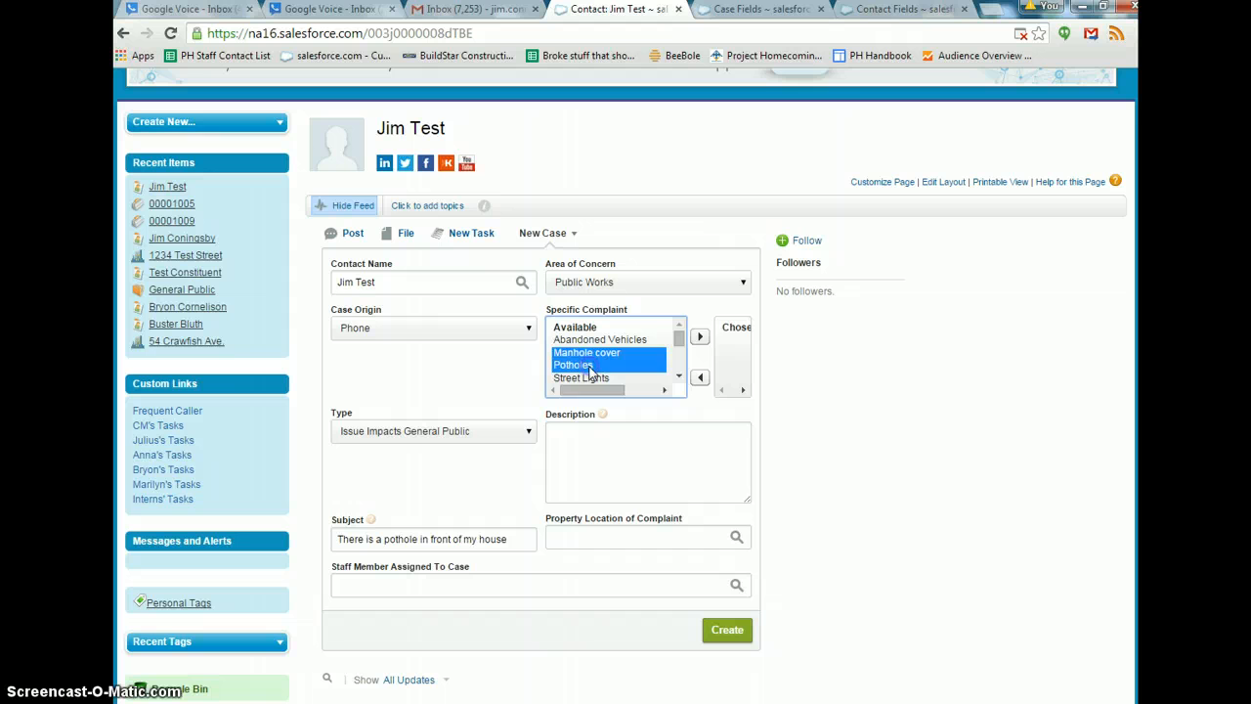
pyautogui.click(699, 337)
pyautogui.click(723, 340)
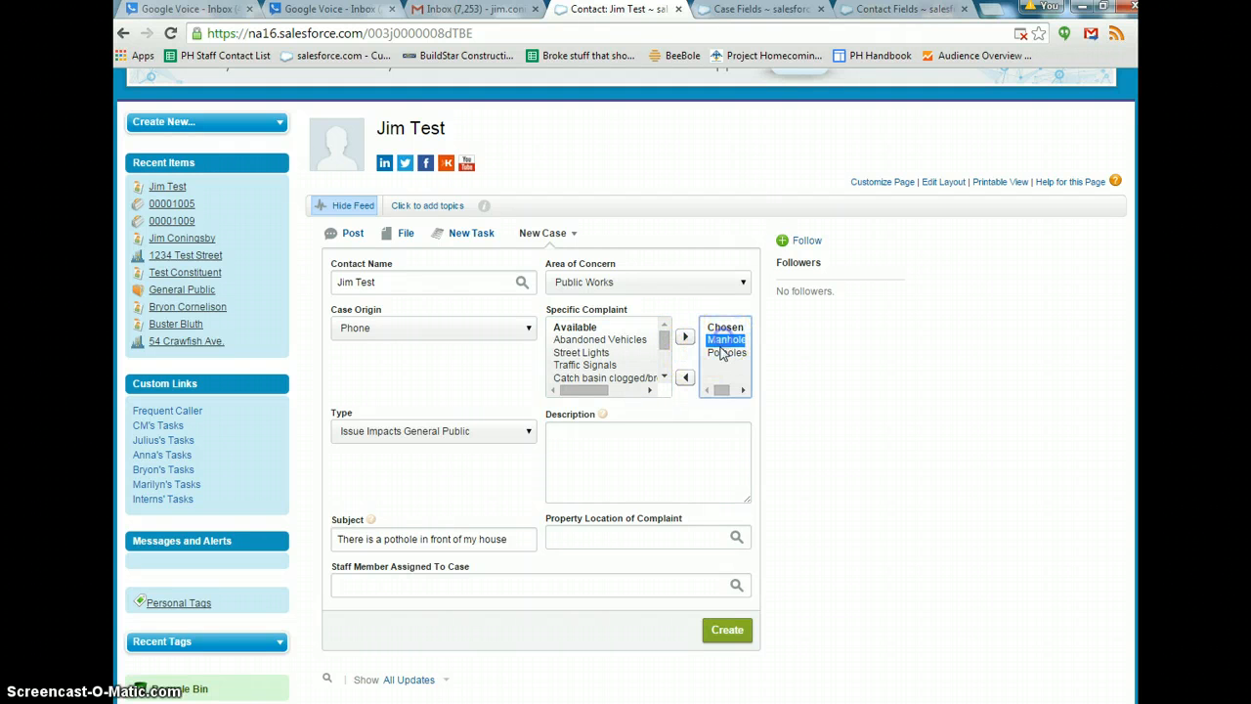
pyautogui.click(685, 378)
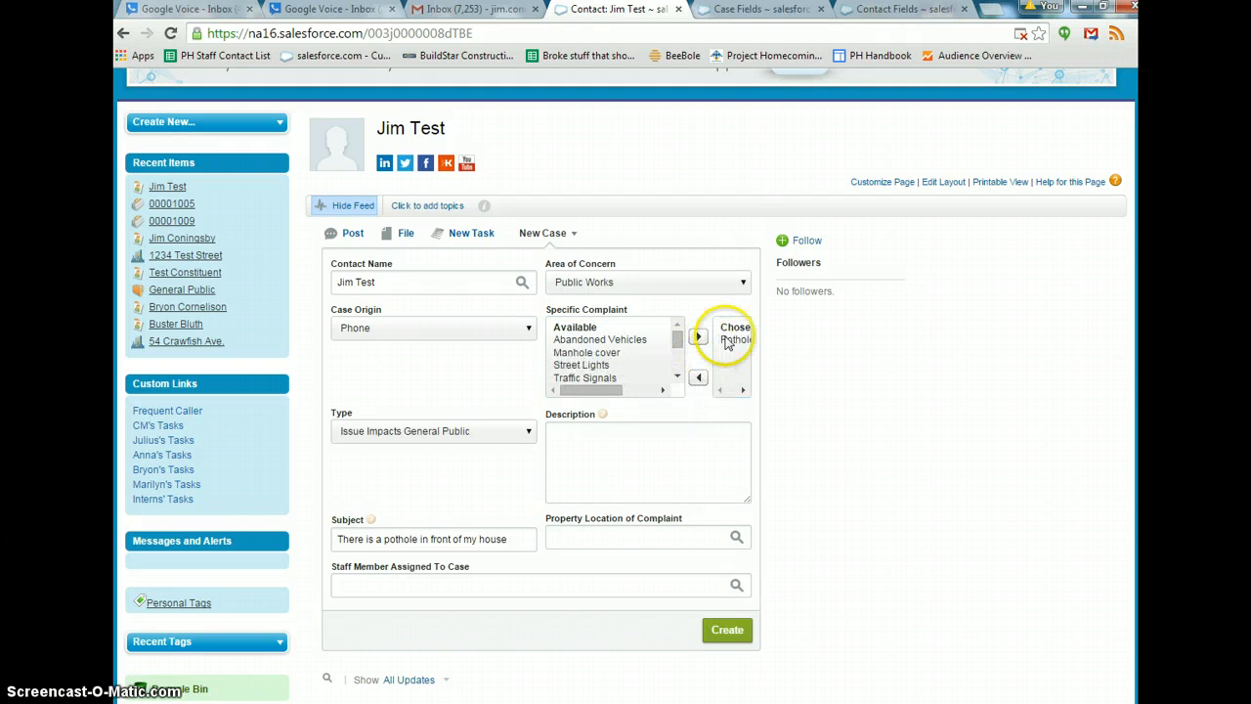
# Enter the case description "The pot hole is making the road impassible and is very large. It has been there for several weeks."
pyautogui.click(615, 433)
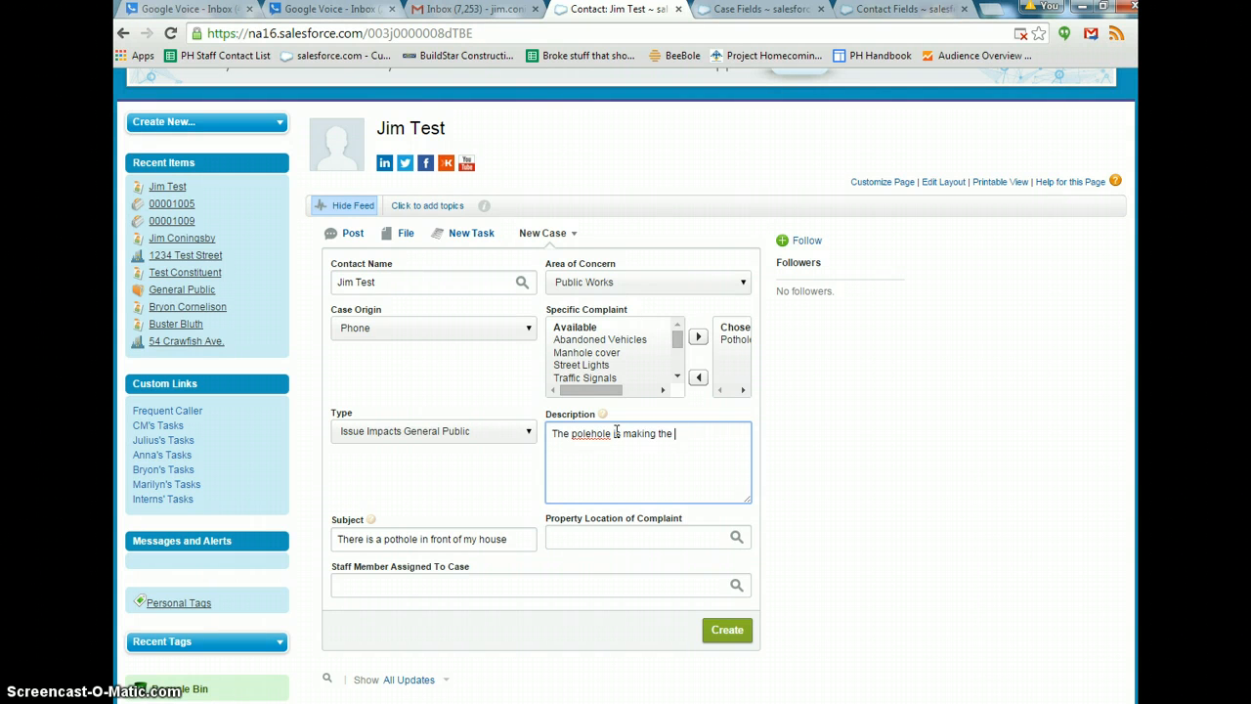
pyautogui.write('ble')
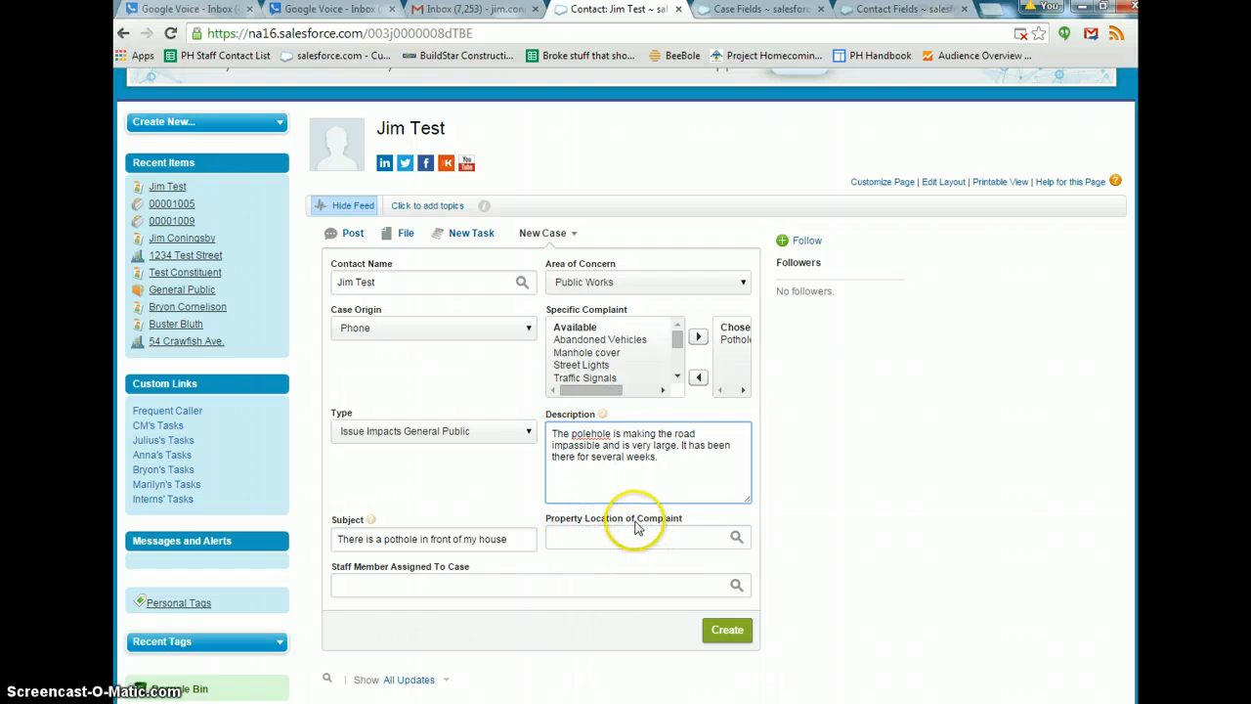
pyautogui.click(666, 461)
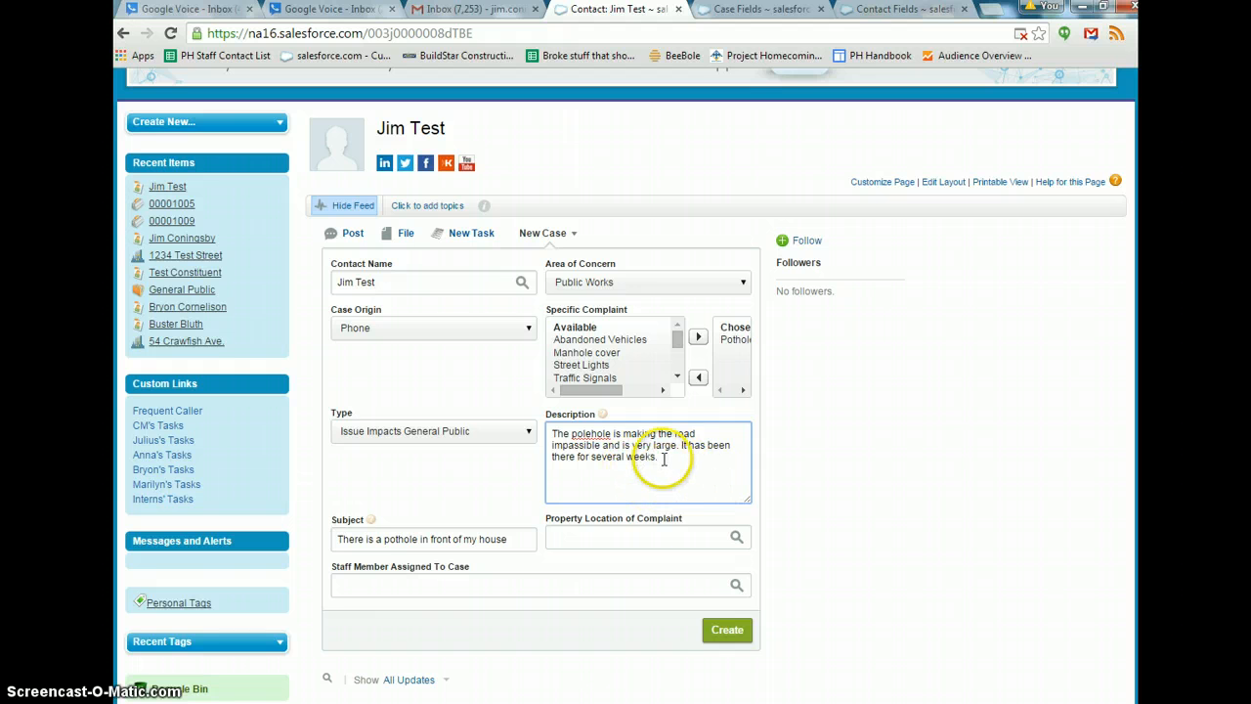
pyautogui.click(593, 433)
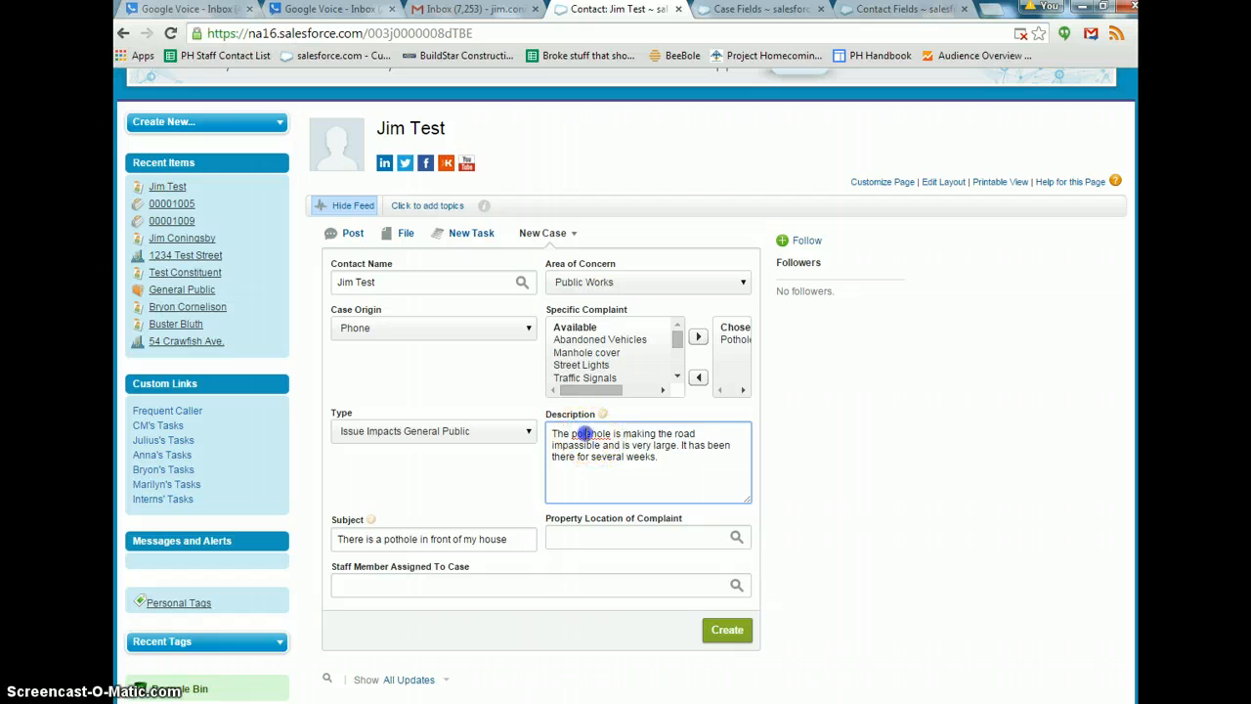
pyautogui.press('BackSpace')
pyautogui.press('BackSpace')
pyautogui.write('t')
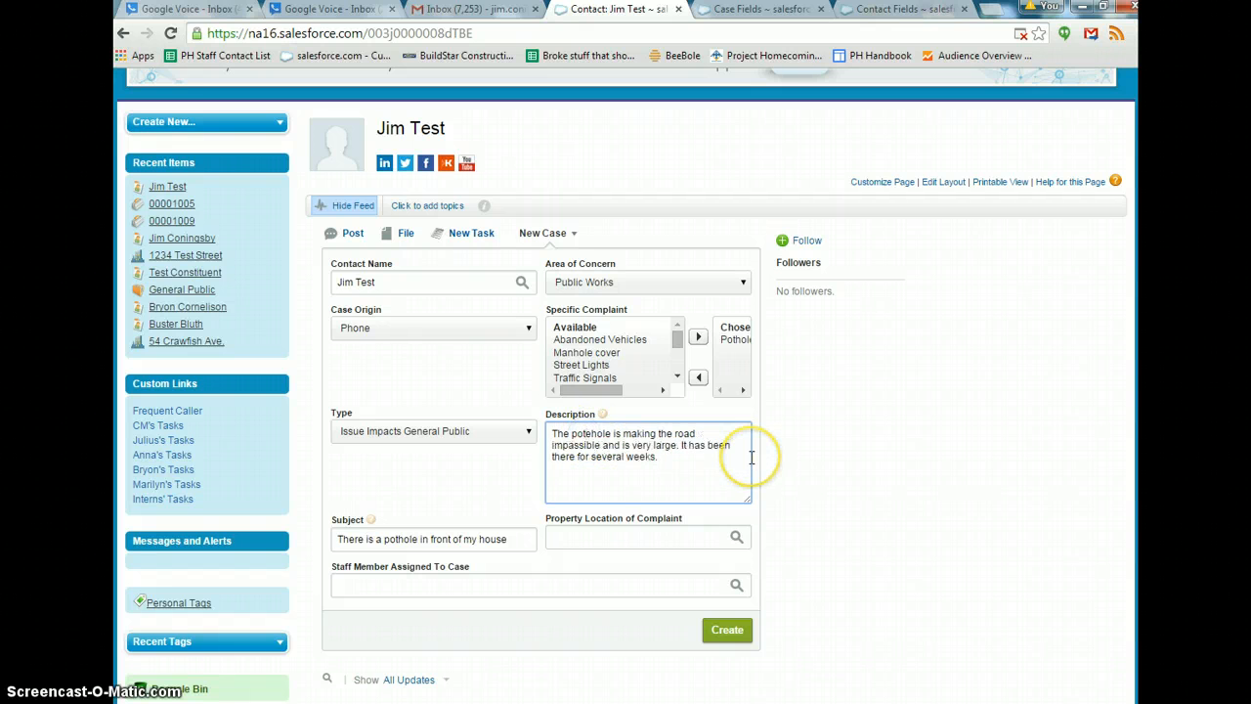
pyautogui.press('Delete')
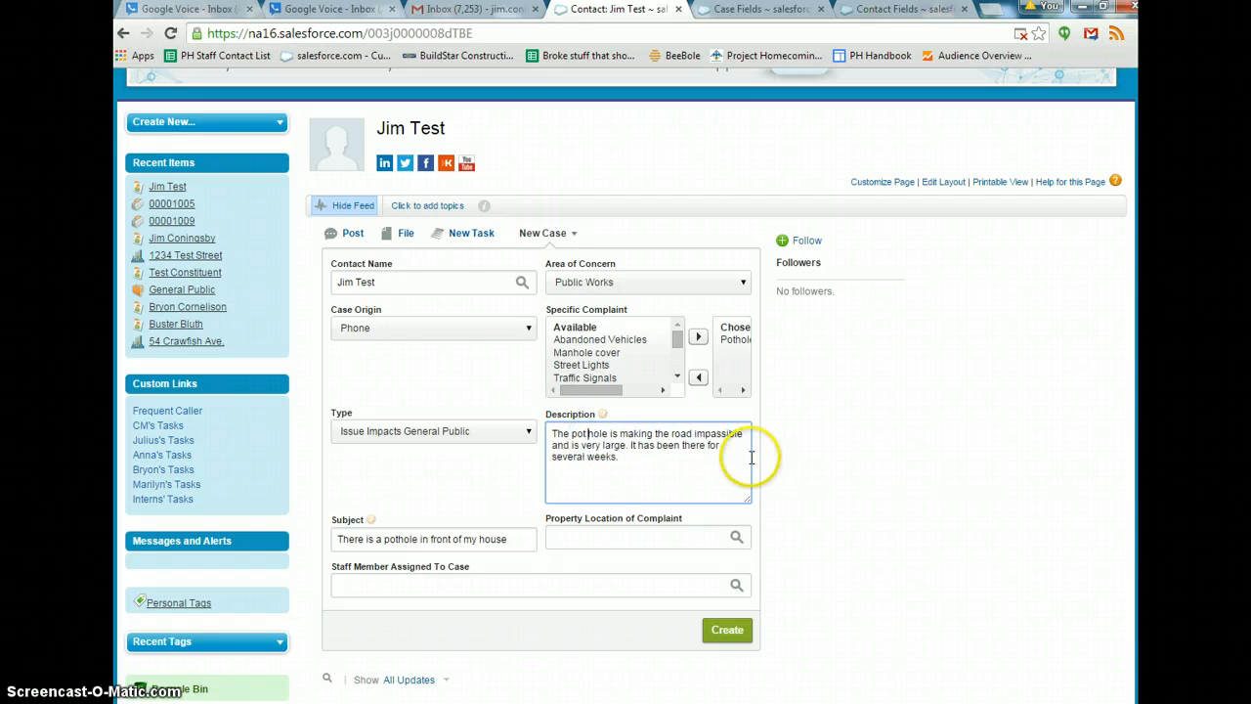
# Look up the complaint's property location and choose the contact's own property from the recently viewed properties
pyautogui.click(661, 538)
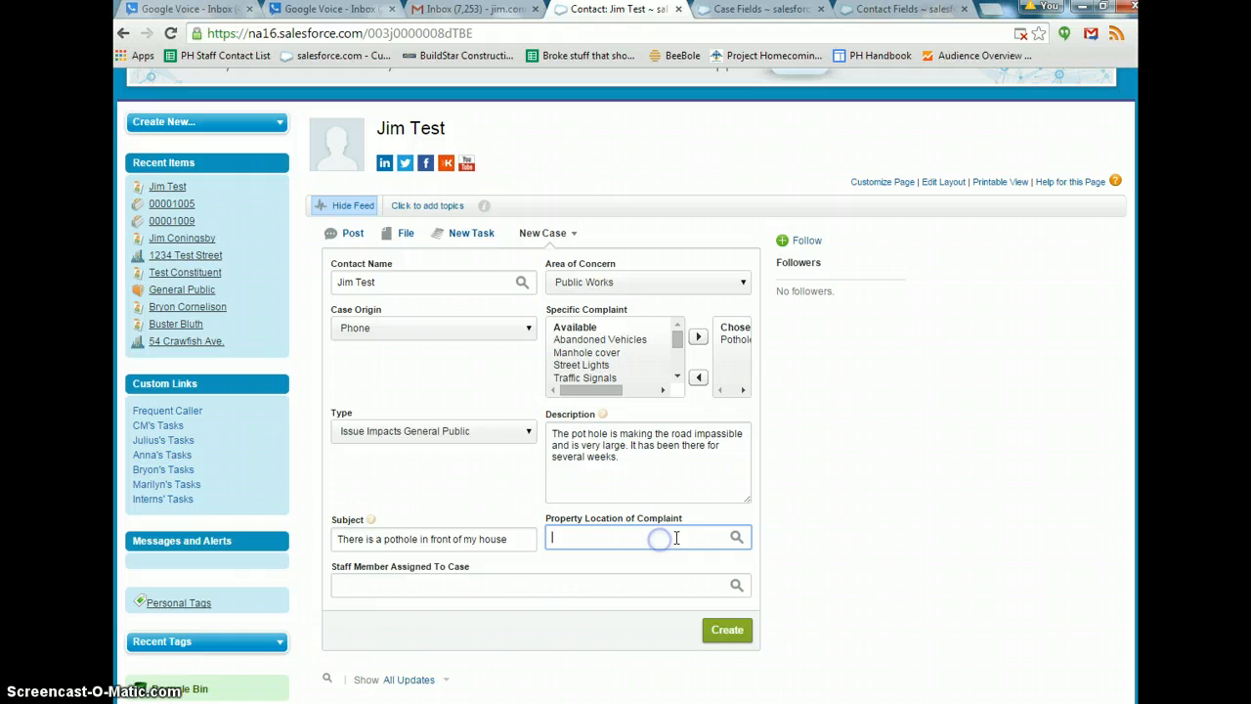
pyautogui.click(736, 539)
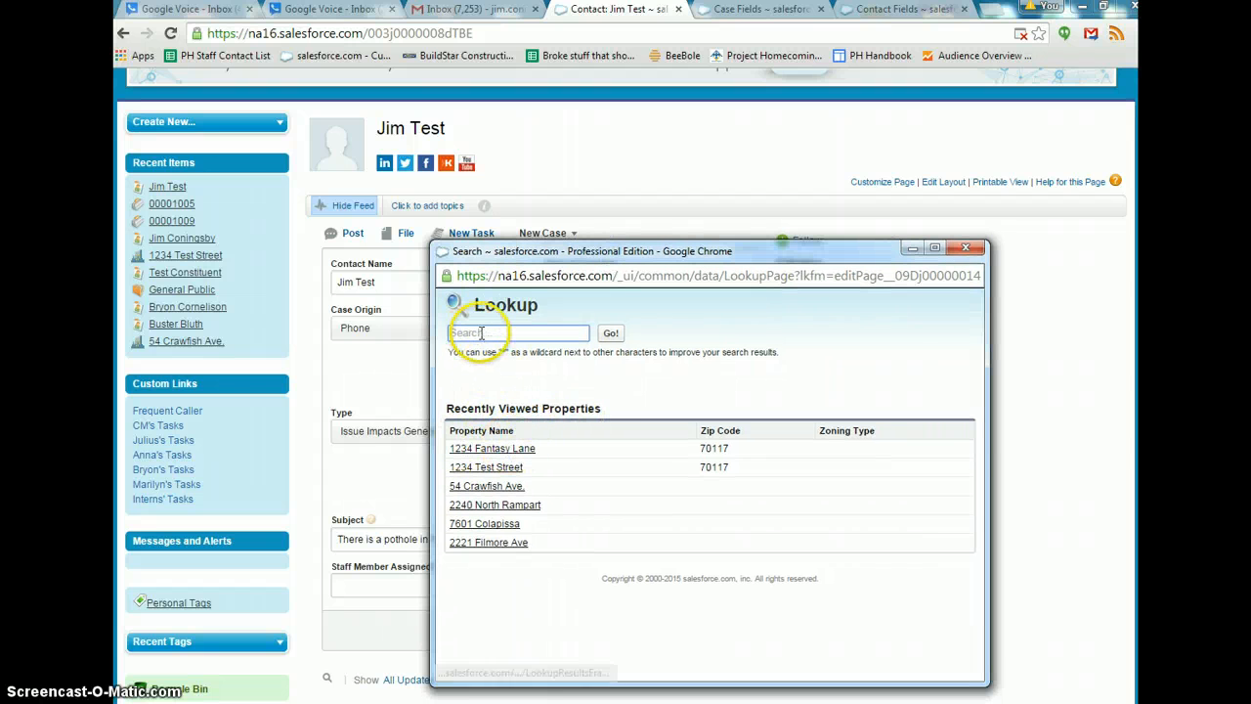
pyautogui.click(485, 454)
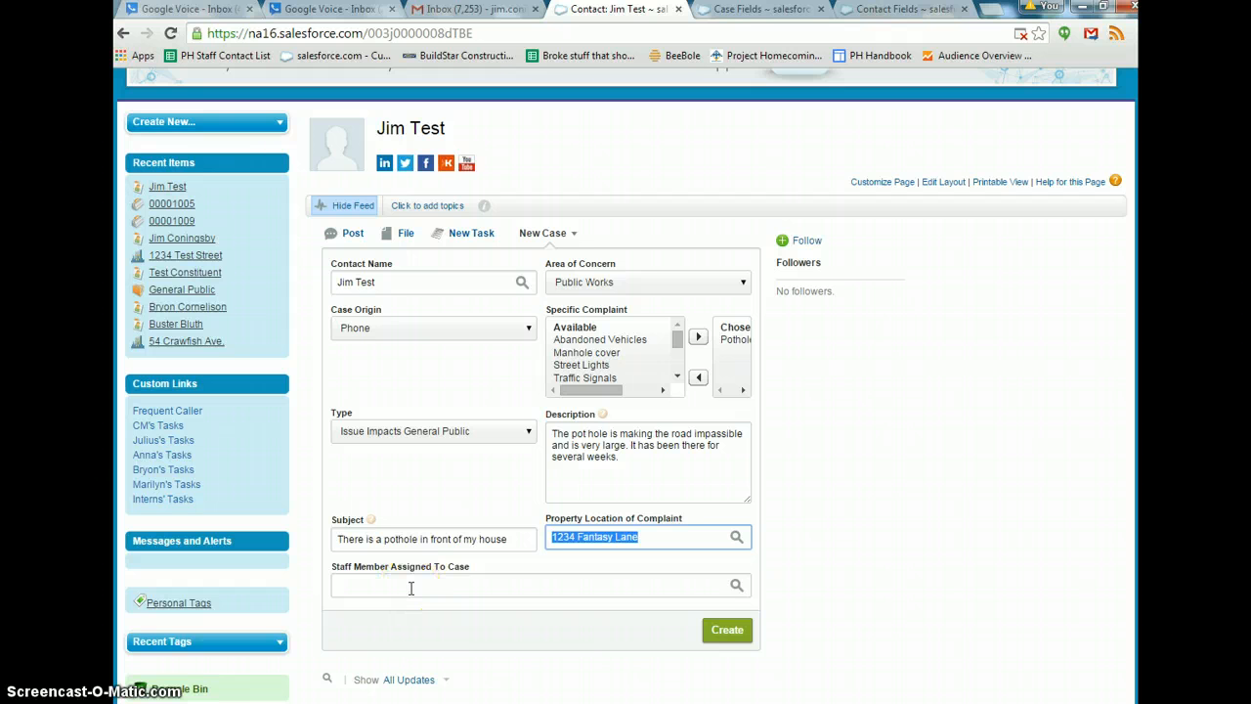
# Review the available case types and keep Issue Impacts General Public selected
pyautogui.click(386, 434)
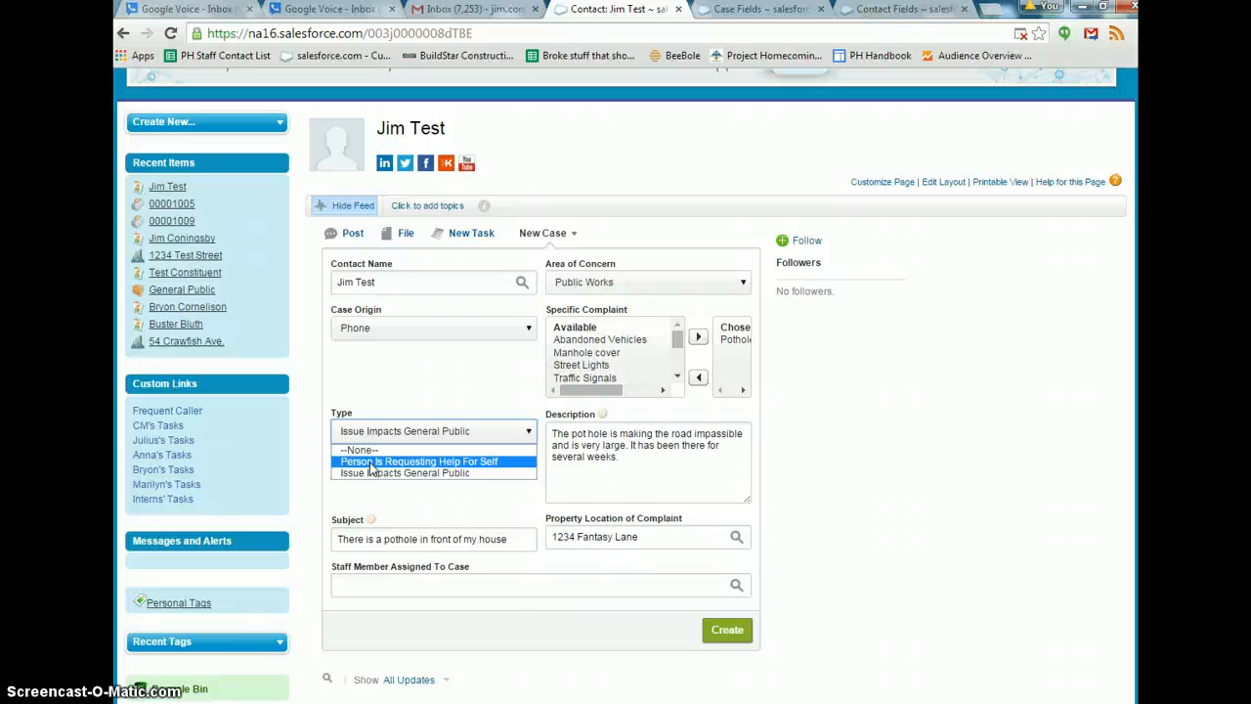
pyautogui.click(376, 475)
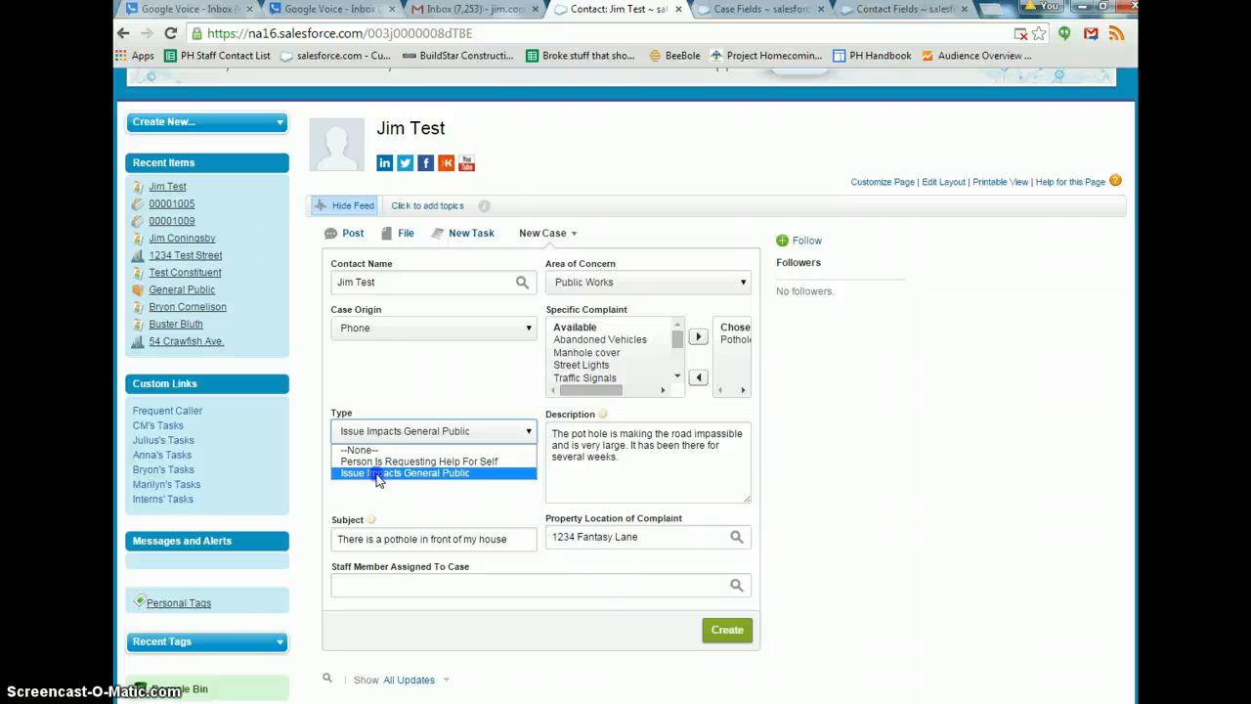
pyautogui.click(376, 475)
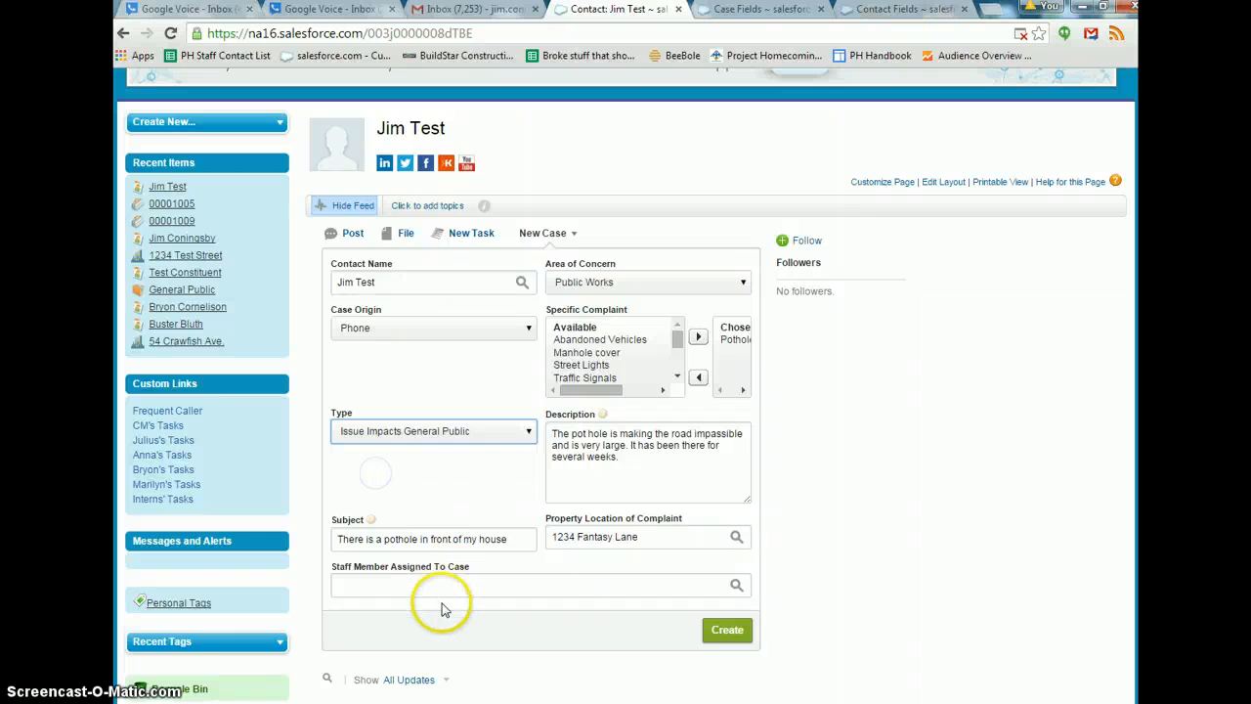
# Find the responsible staff member by first name in the contact lookup, assign them to the case, and create the case
pyautogui.click(736, 587)
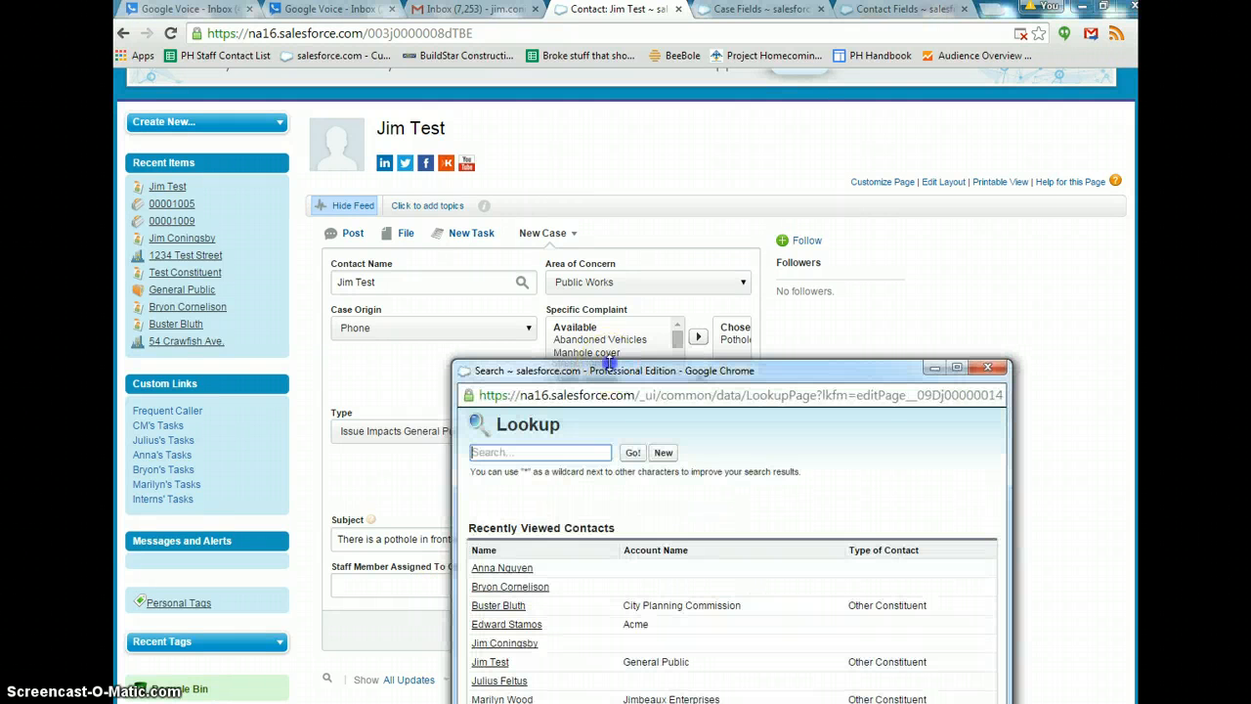
pyautogui.moveTo(589, 364); pyautogui.dragTo(536, 237)
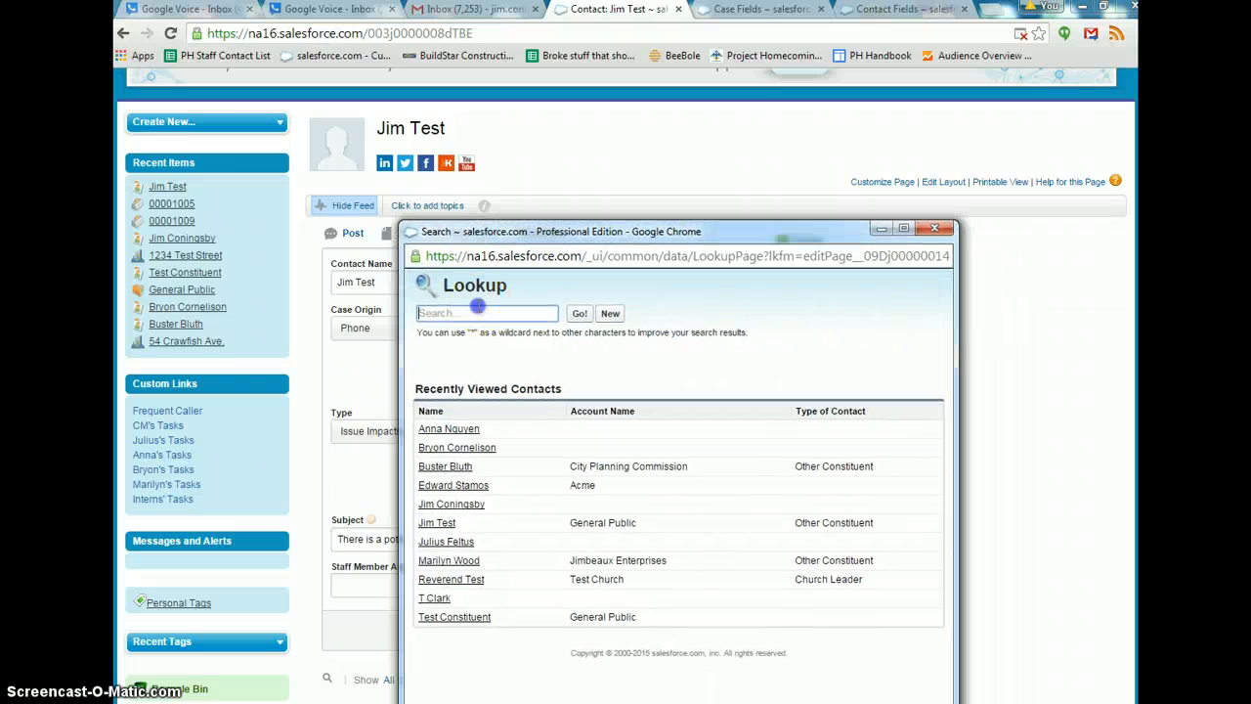
pyautogui.click(472, 310)
pyautogui.write('Bryon')
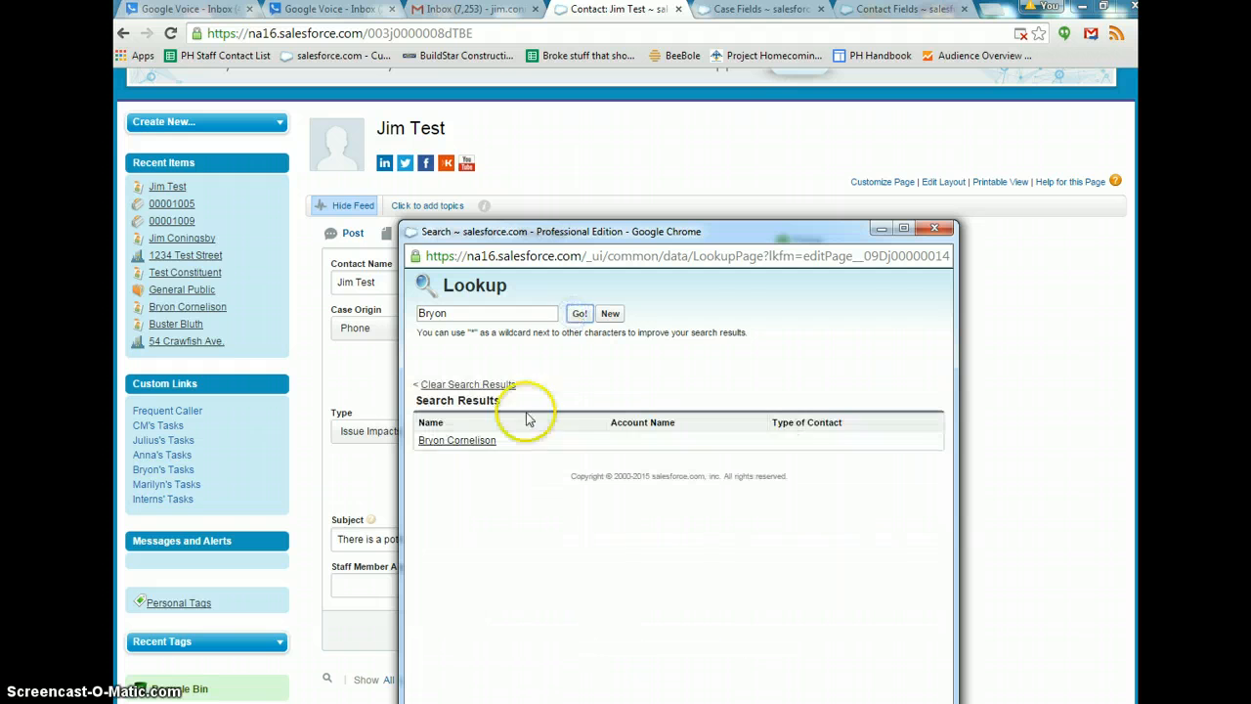
pyautogui.click(440, 441)
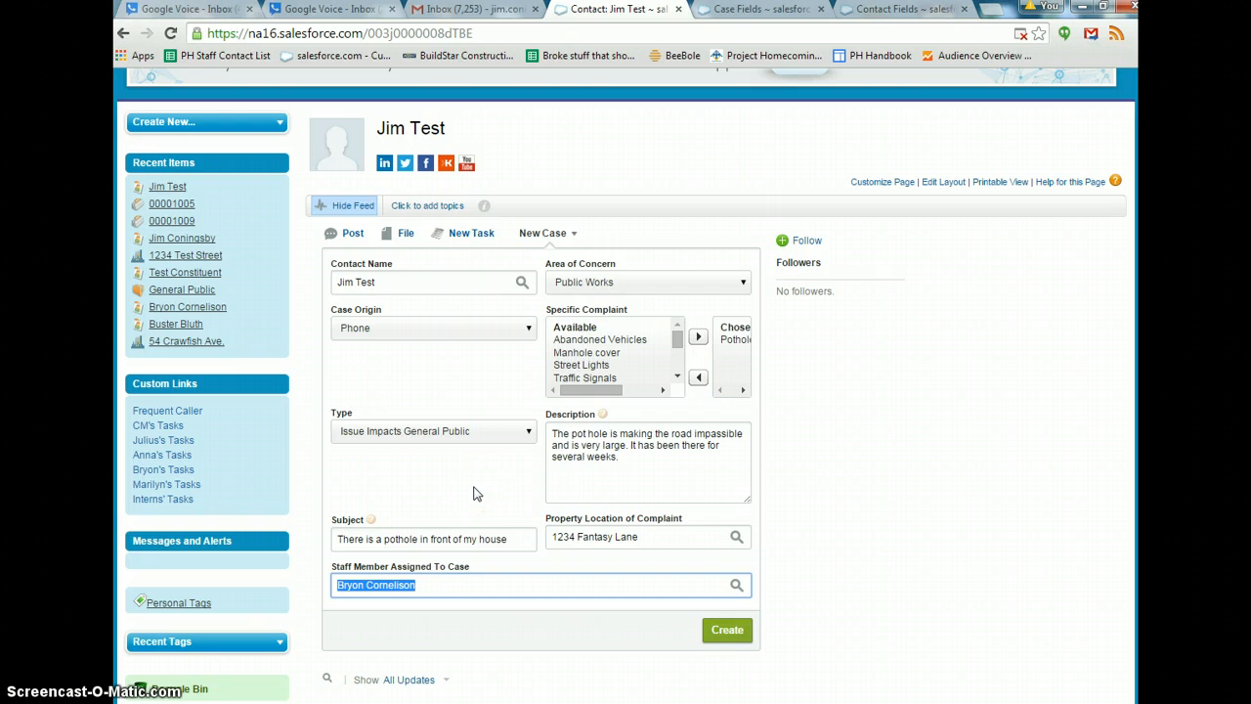
pyautogui.click(723, 634)
pyautogui.click(723, 634)
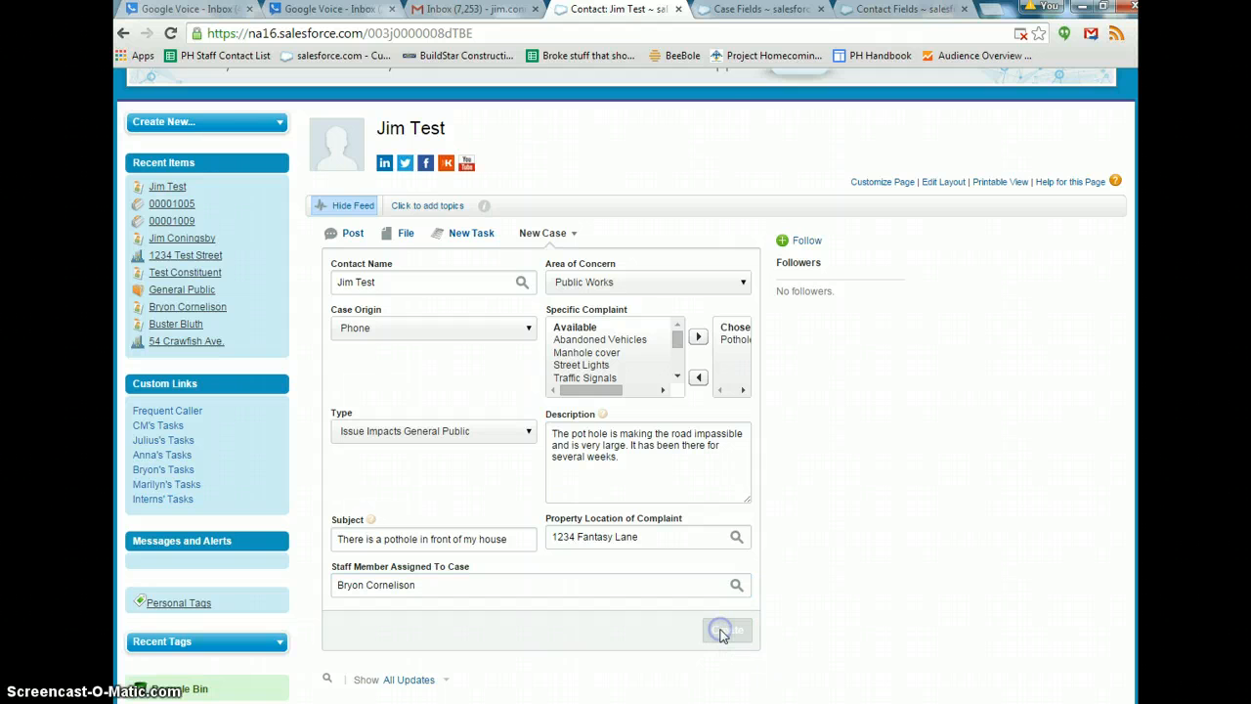